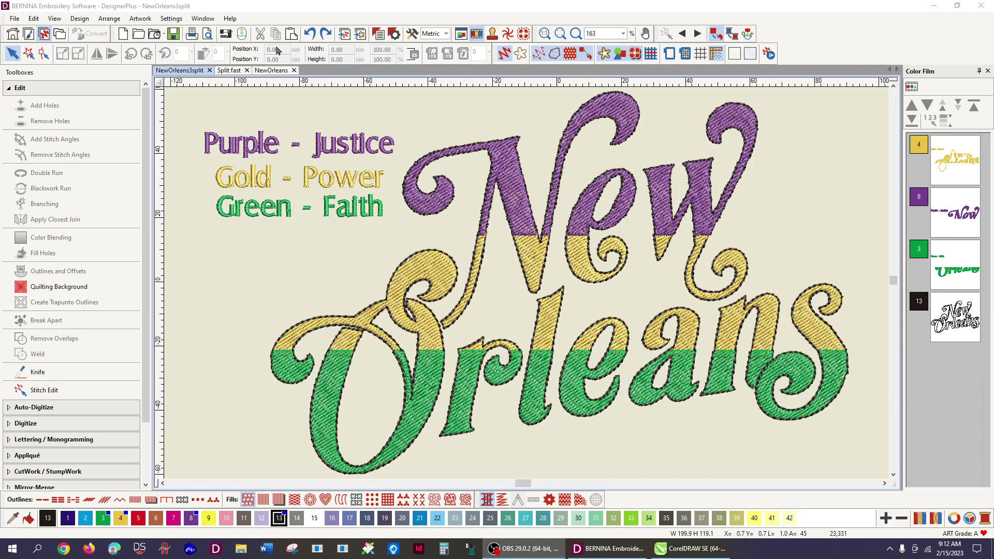
# Step: Switch the empty NewOrleans design to its artwork canvas and bring up the CorelDRAW SE document NO
pyautogui.click(272, 71)
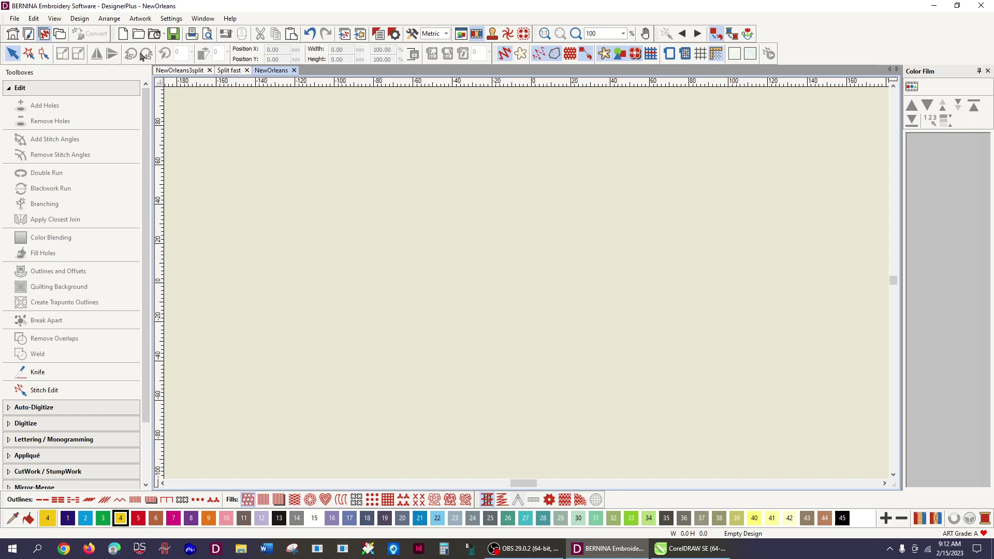
pyautogui.click(28, 34)
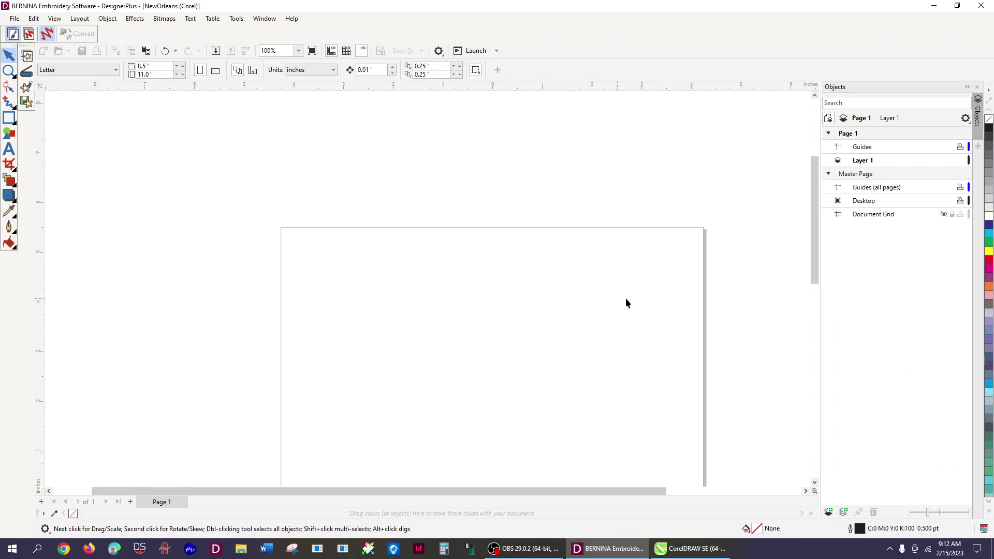
pyautogui.click(694, 548)
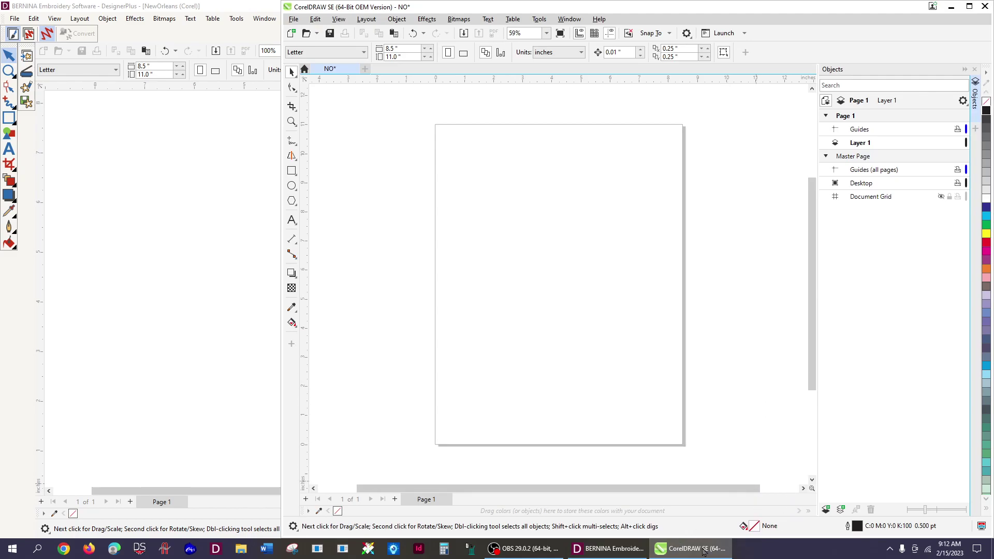
# Step: Import c52a1544-69aa-4b24-aa3f-e0774559b62c.png from the MardiGras2023 folder and place it at the page's upper-left corner
pyautogui.moveTo(693, 556)
pyautogui.click(294, 20)
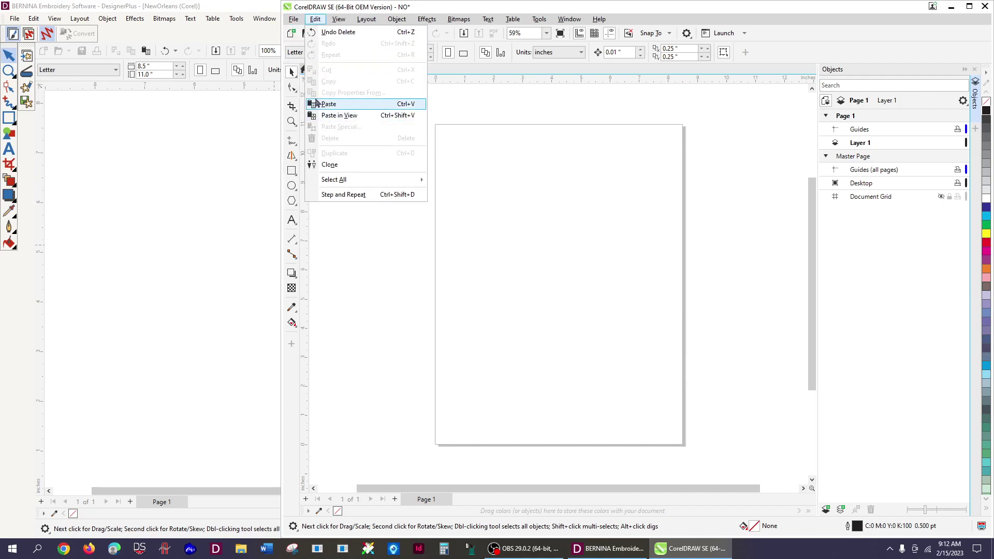
pyautogui.click(330, 171)
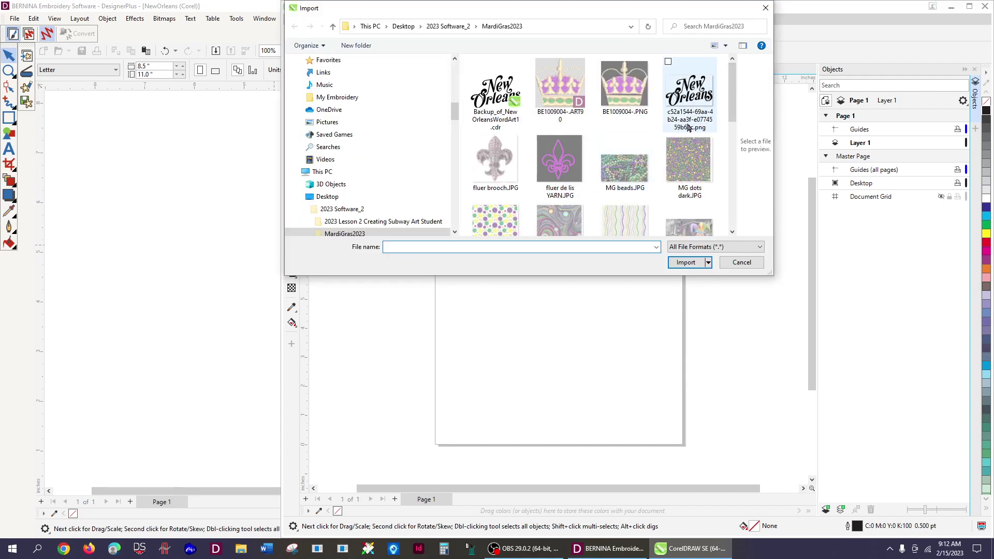
pyautogui.click(697, 87)
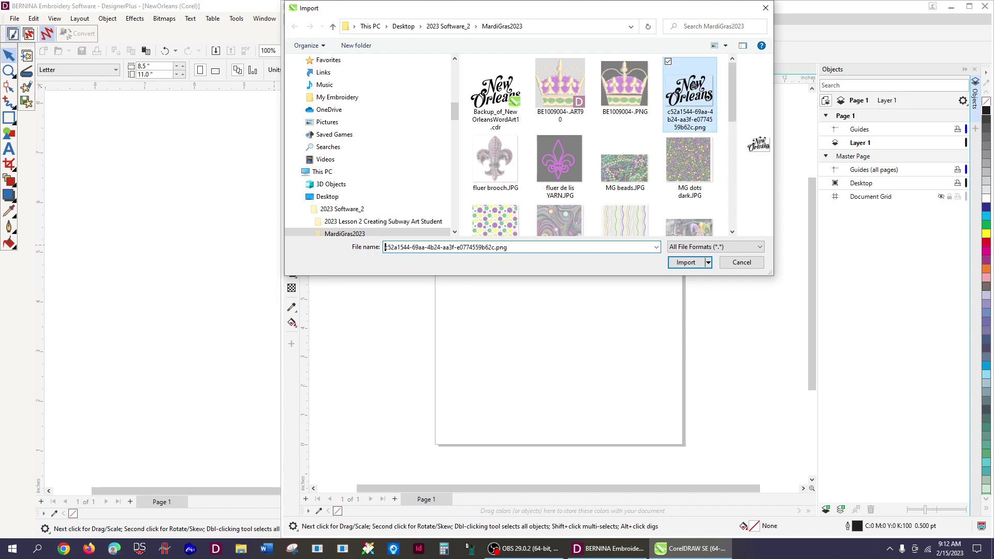
pyautogui.click(684, 263)
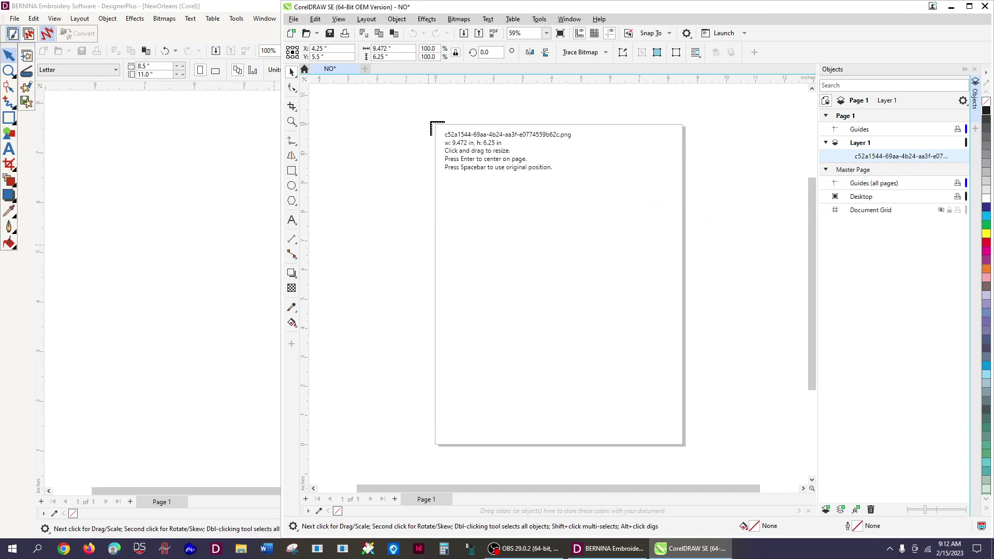
pyautogui.click(428, 120)
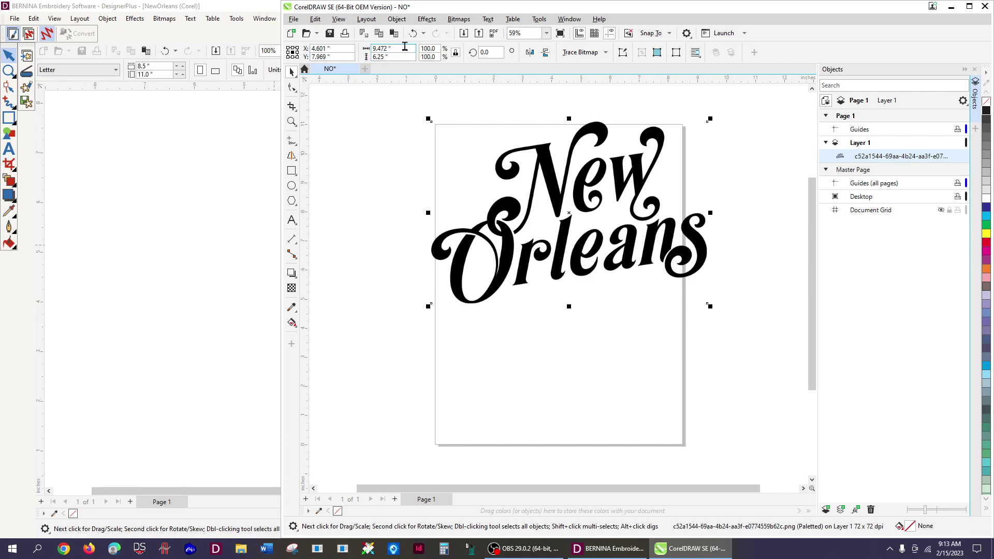
# Step: Resize the imported New Orleans bitmap proportionally to a width of 7 inches
pyautogui.click(388, 48)
pyautogui.write('7')
pyautogui.press('Return')
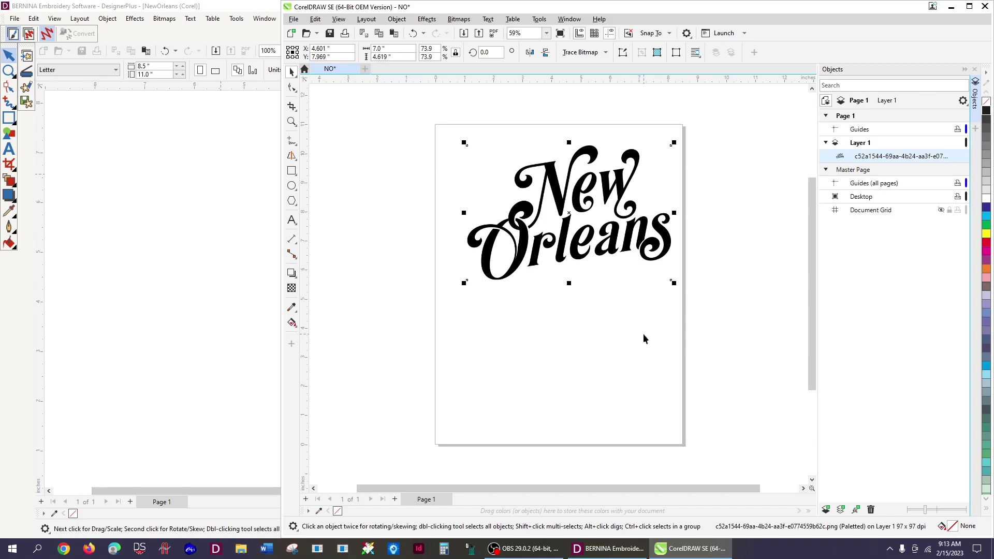
# Step: Switch to BERNINA Embroidery Software and paste the copied New Orleans bitmap onto its artwork canvas, merging the imported styles
pyautogui.click(167, 324)
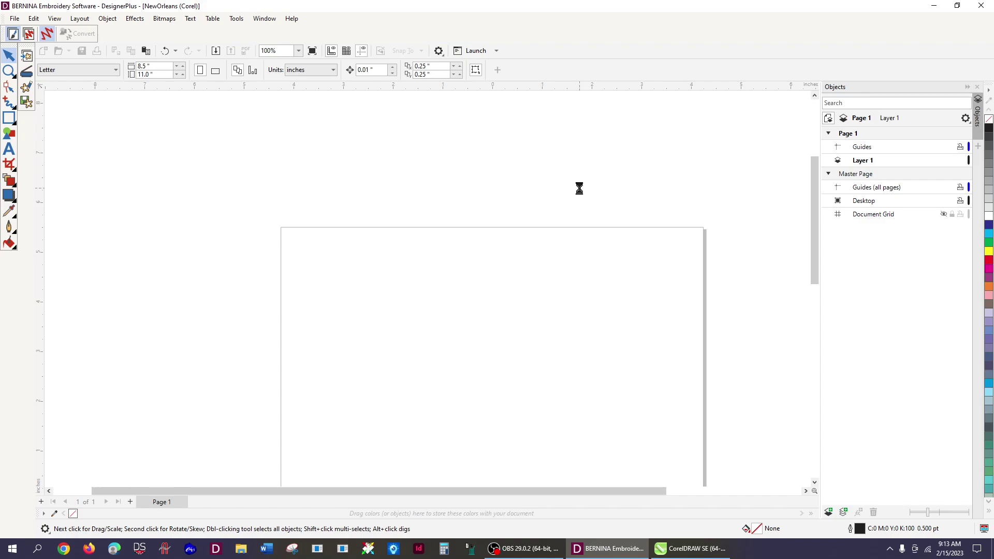
pyautogui.hotkey('ctrl', 'v')
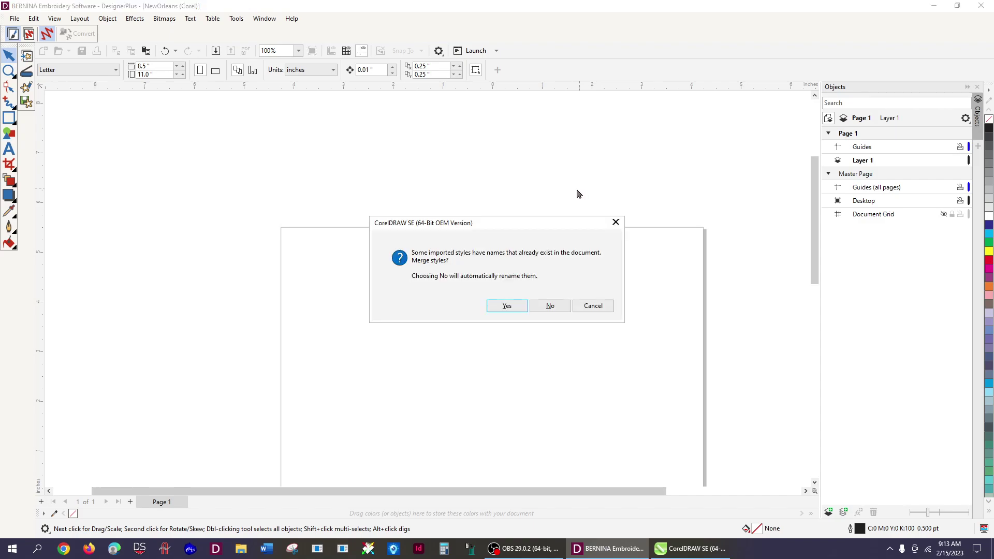
pyautogui.click(506, 306)
pyautogui.moveTo(504, 346); pyautogui.dragTo(486, 338)
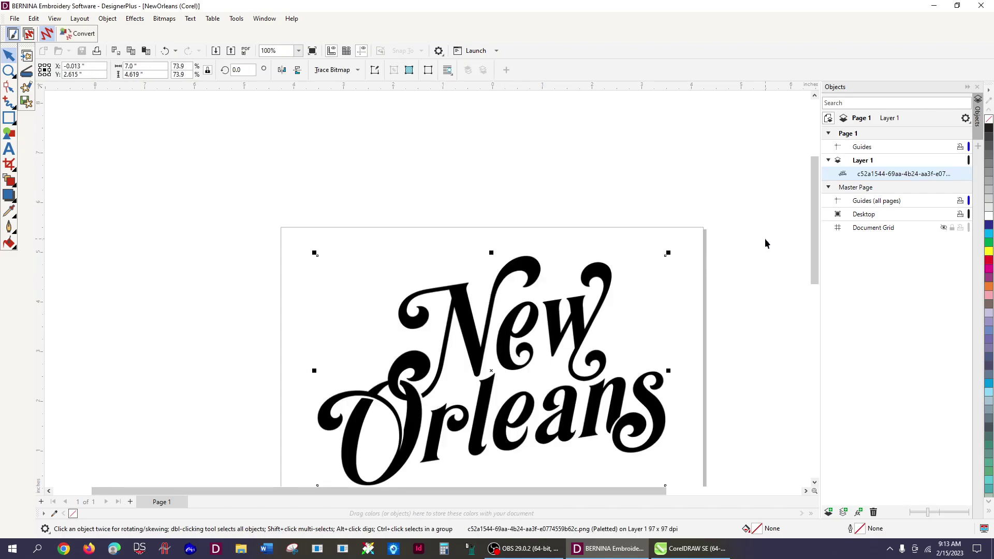
# Step: Position the pasted New Orleans bitmap at X 0 and Y 0
pyautogui.click(99, 66)
pyautogui.write('0')
pyautogui.press('Tab')
pyautogui.write('0')
pyautogui.press('Return')
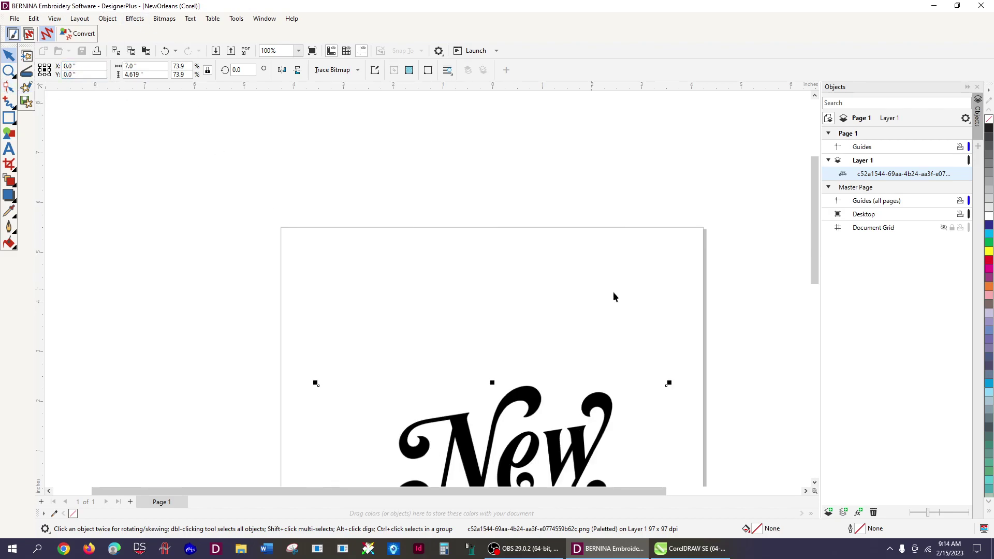
pyautogui.moveTo(817, 227); pyautogui.dragTo(838, 288)
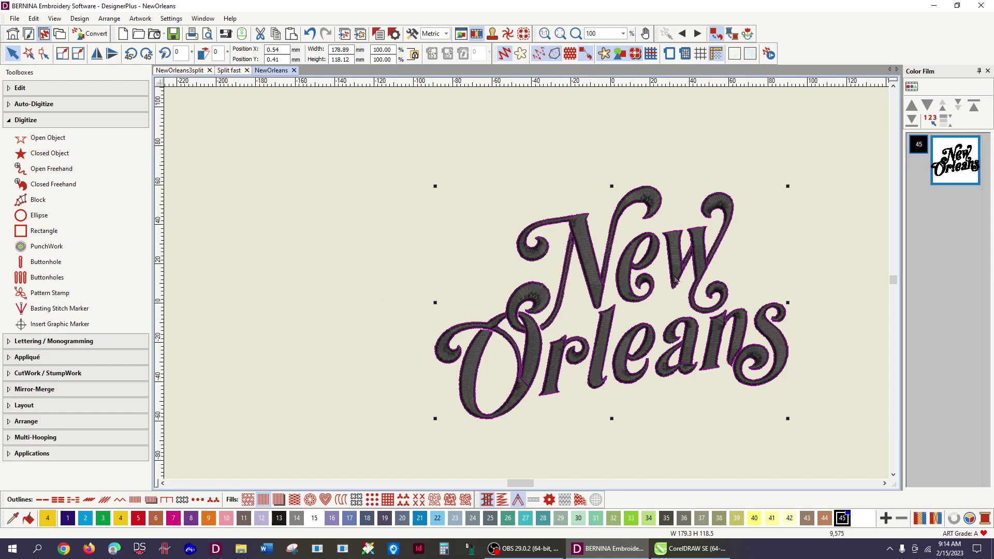
# Step: Apply Step fill to the converted New Orleans lettering and check the stitch angles of the letter O in reshape mode
pyautogui.click(246, 501)
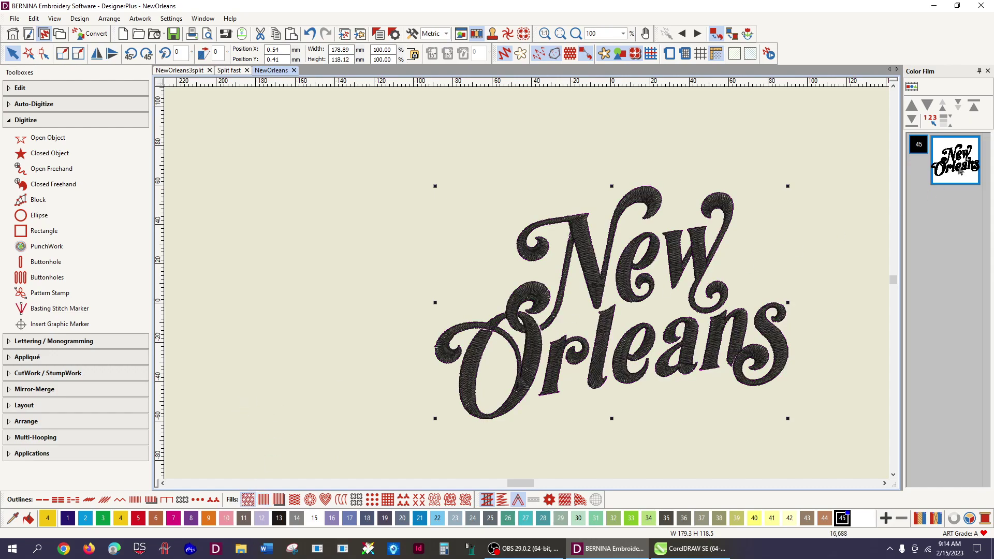
pyautogui.press('h')
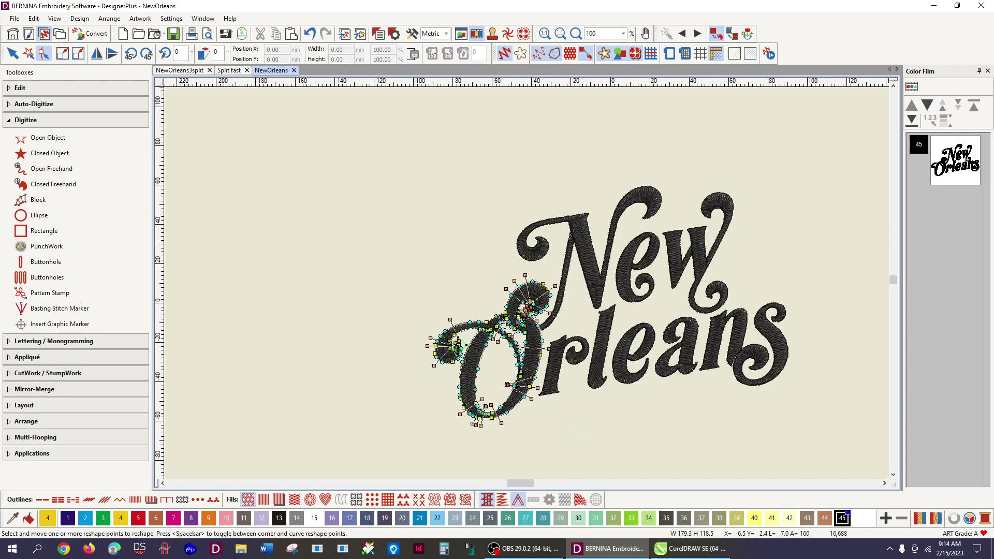
pyautogui.click(581, 432)
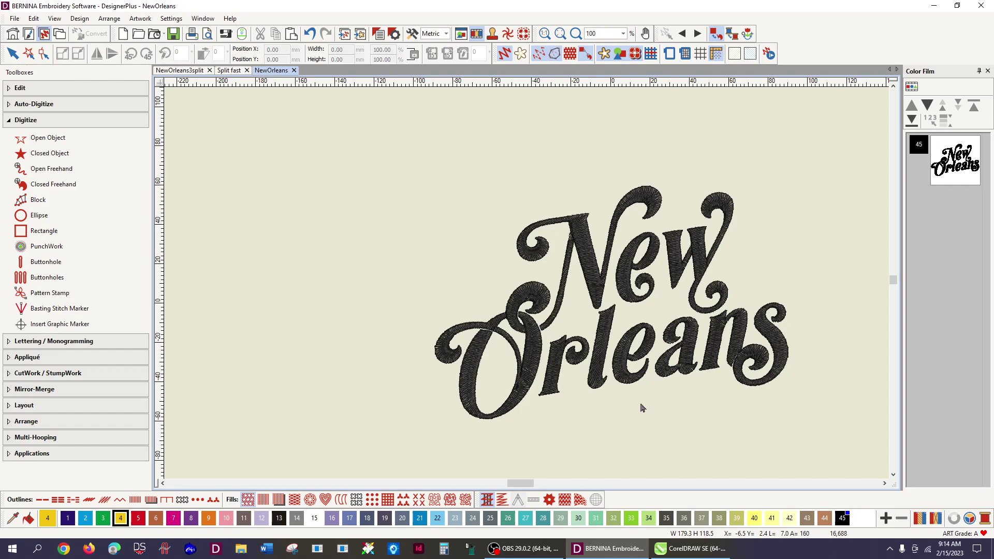
# Step: Break apart the whole black New Orleans lettering
pyautogui.click(967, 171)
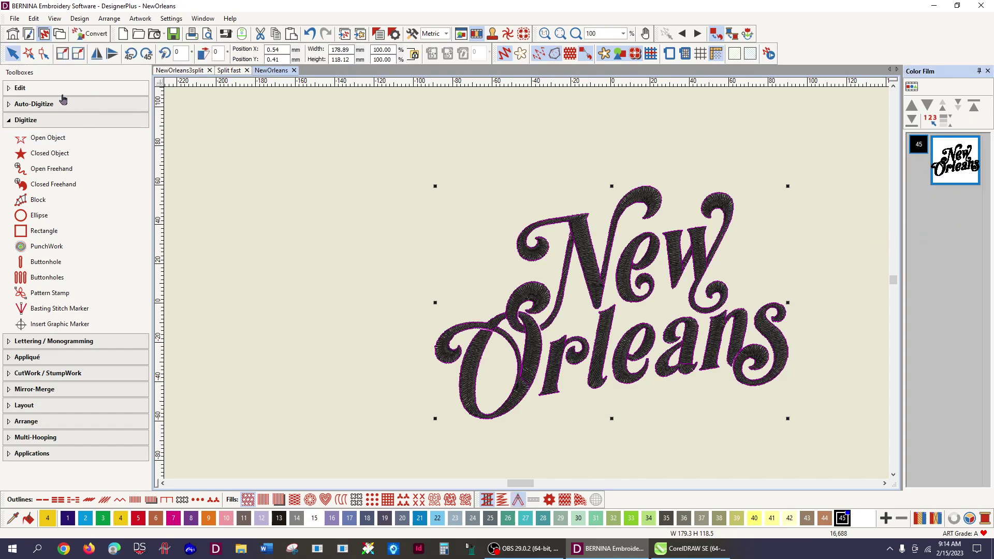
pyautogui.click(39, 89)
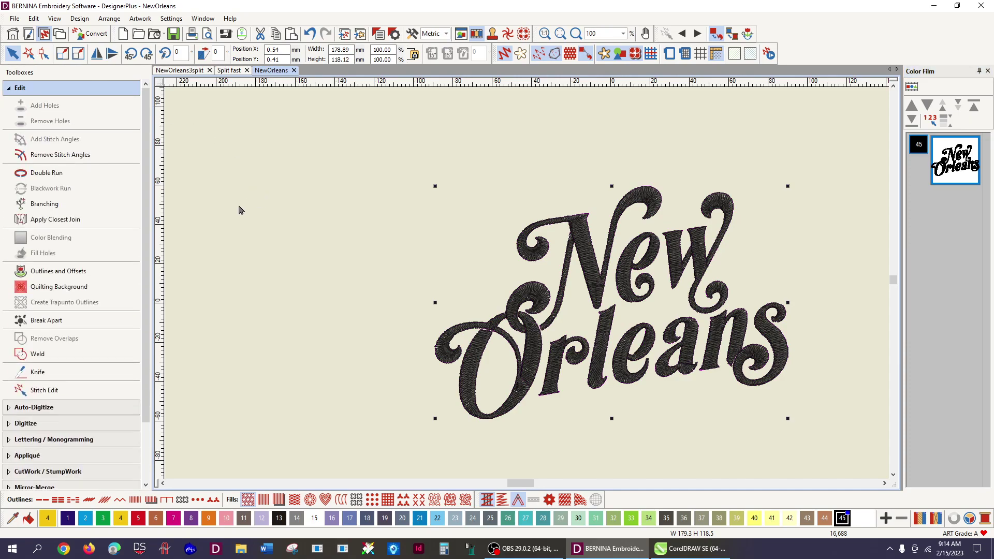
pyautogui.click(49, 321)
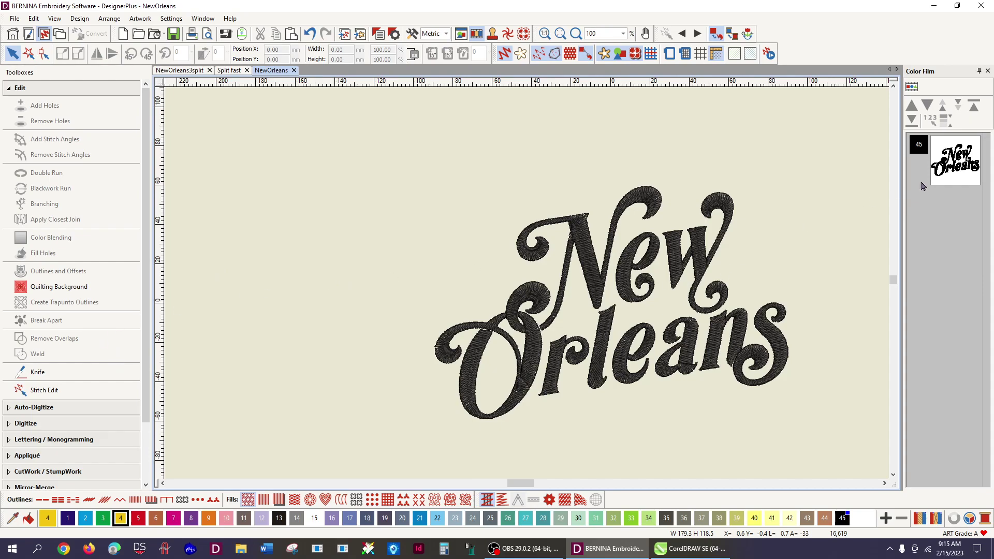
# Step: Try to weld the broken-apart New Orleans lettering, and undo the weld
pyautogui.click(954, 176)
pyautogui.click(36, 355)
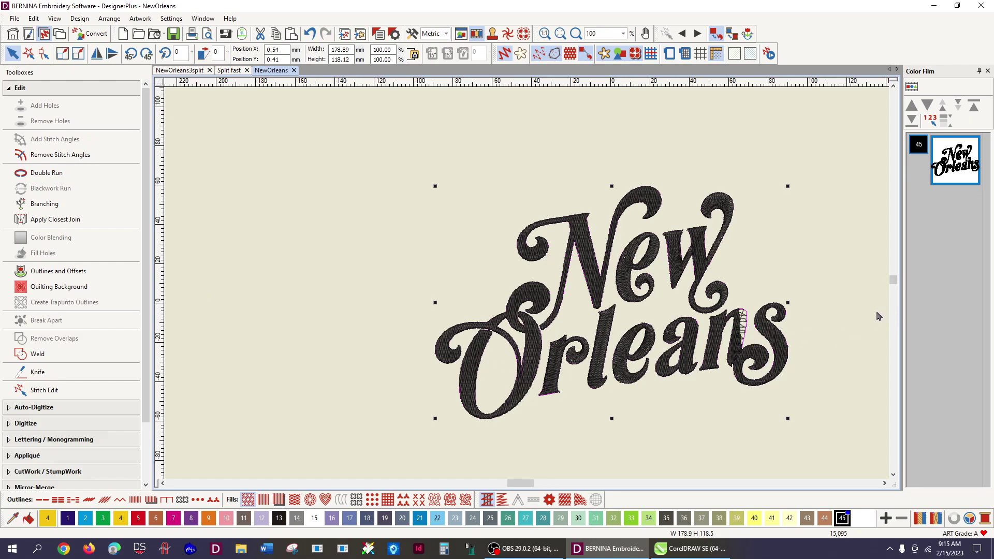
pyautogui.click(310, 32)
# Step: Remove the stitch angles from the New Orleans lettering and position the design at X 0 and Y 0
pyautogui.click(64, 157)
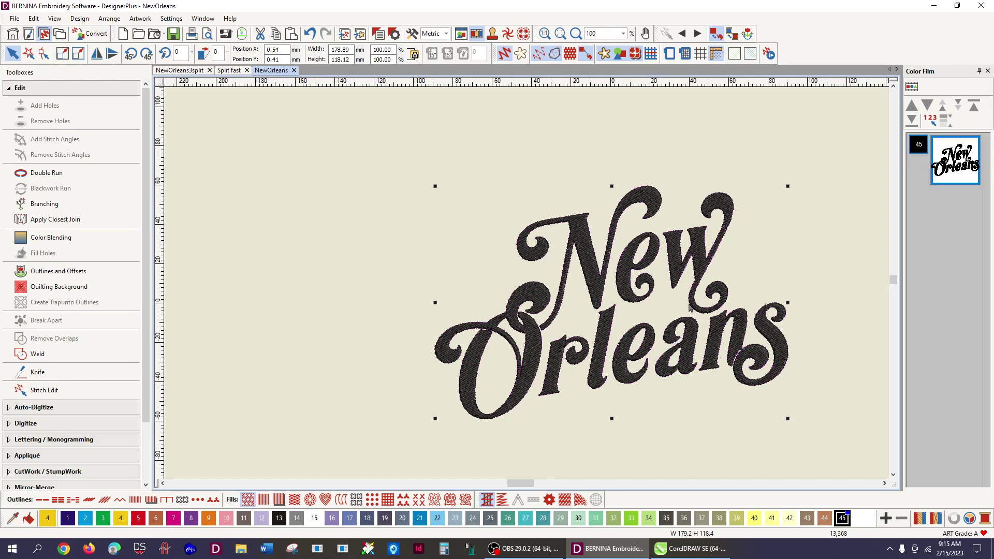
pyautogui.click(872, 238)
pyautogui.click(956, 166)
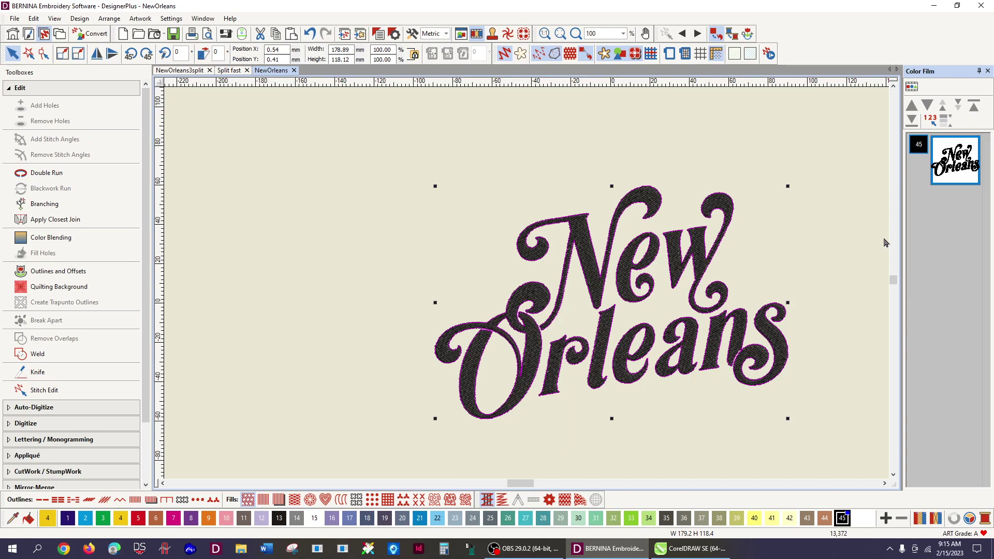
pyautogui.click(269, 50)
pyautogui.write('0')
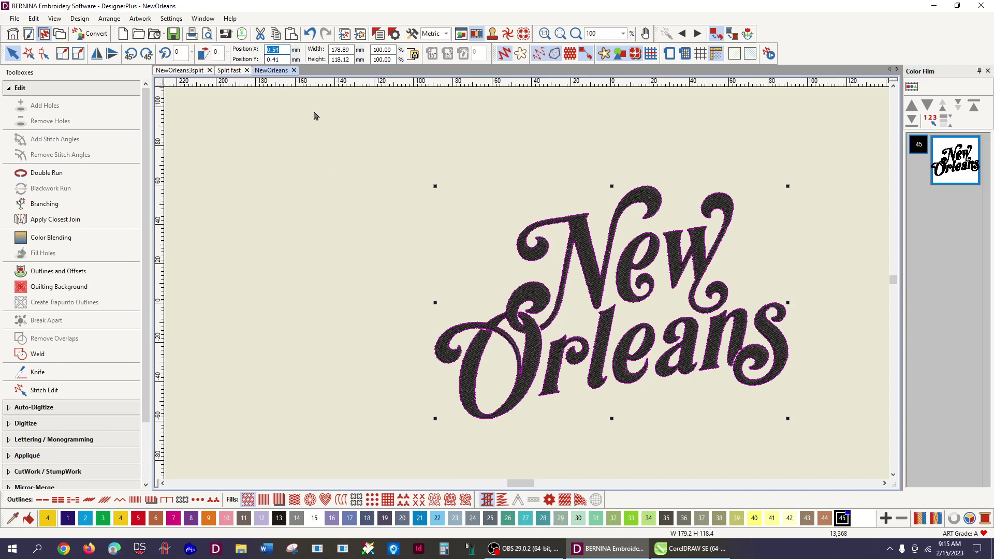
pyautogui.press('Tab')
pyautogui.write('0')
pyautogui.press('Return')
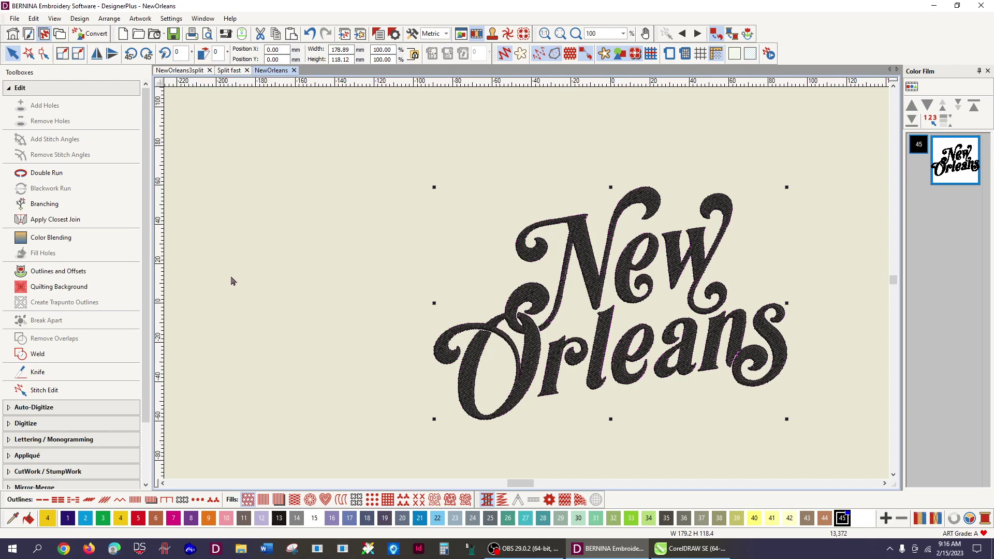
# Step: Recolor the New Orleans lettering to gold, palette color 4
pyautogui.click(121, 518)
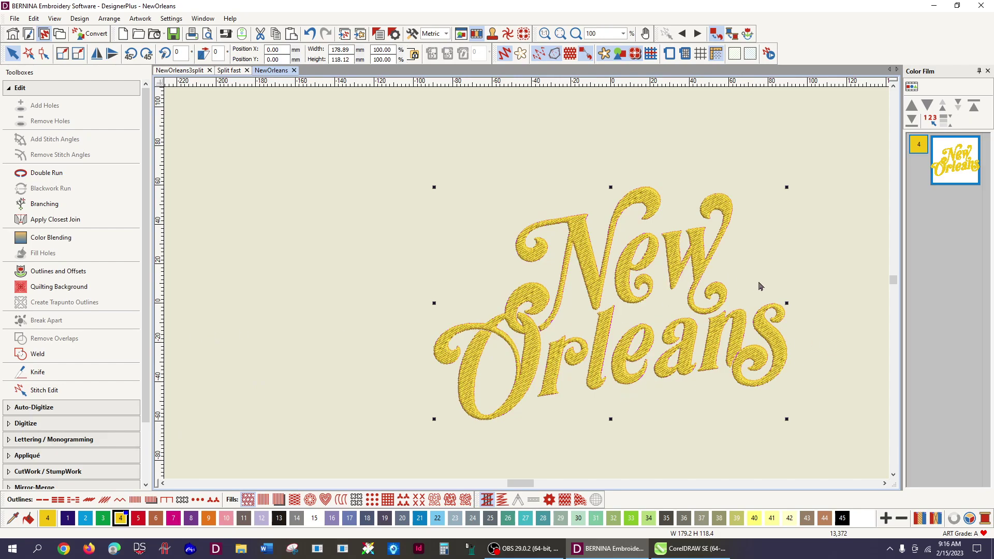
pyautogui.click(843, 290)
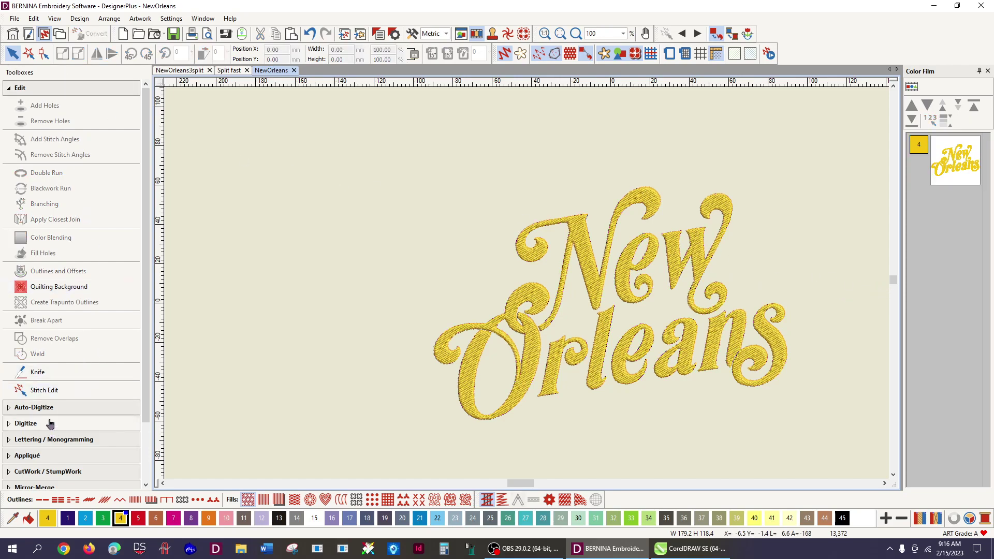
# Step: Add Satin Line object outlines in color 13 BERNINA to the gold lettering, without offset outlines
pyautogui.click(11, 90)
pyautogui.click(11, 90)
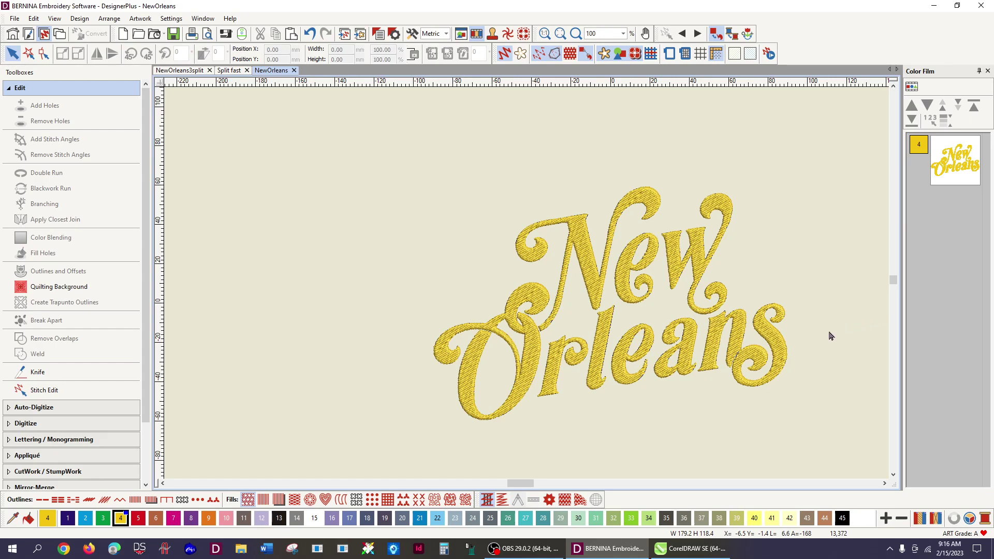
pyautogui.click(964, 180)
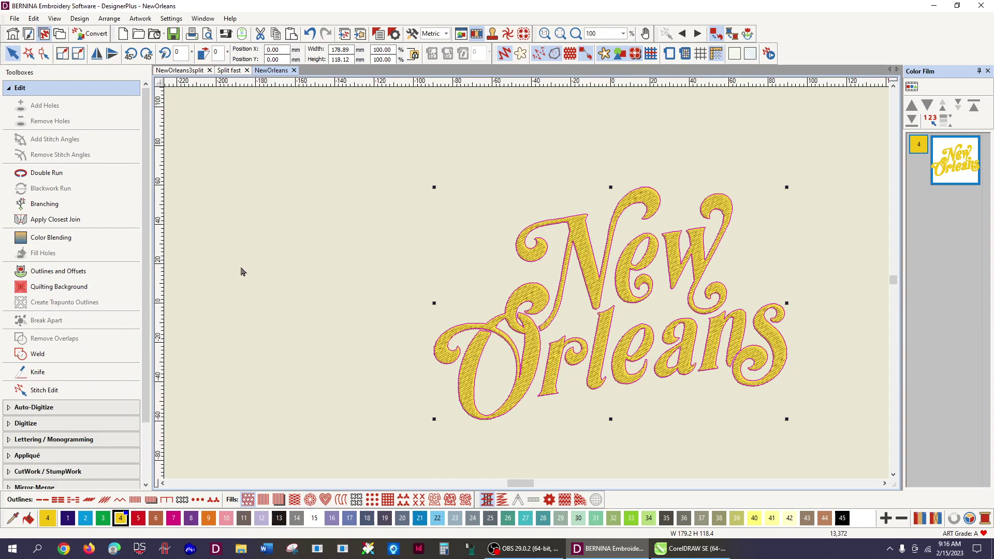
pyautogui.click(67, 271)
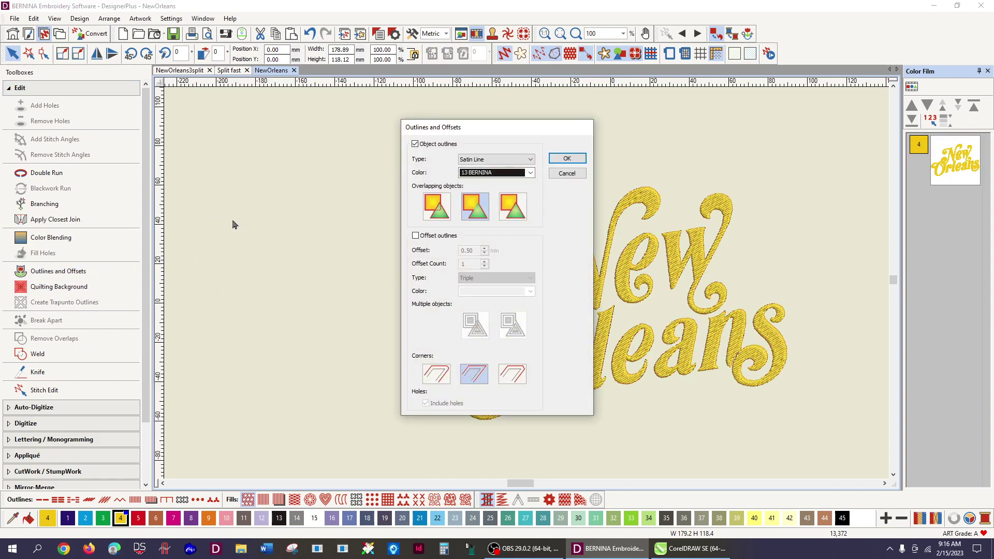
pyautogui.moveTo(529, 129); pyautogui.dragTo(342, 130)
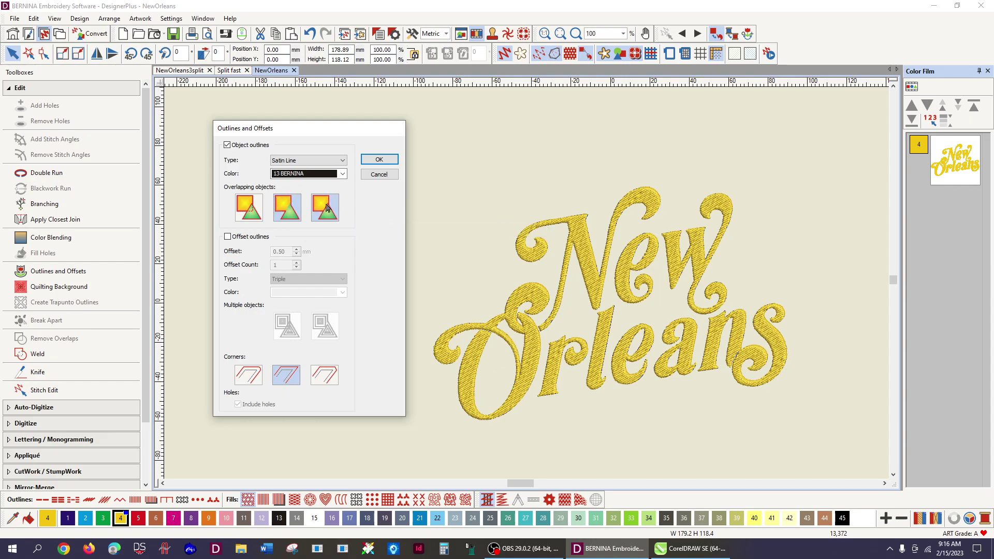
pyautogui.click(380, 160)
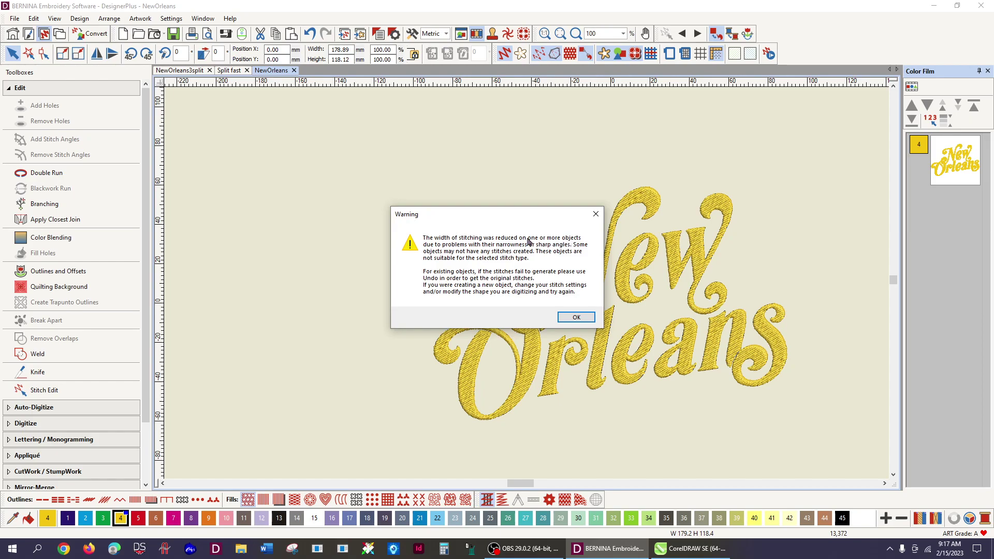
pyautogui.click(576, 318)
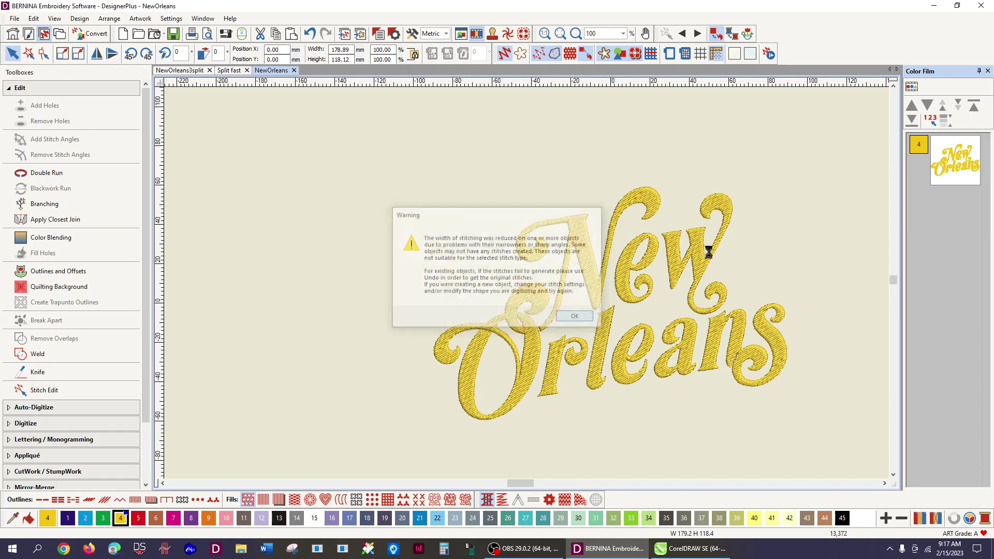
pyautogui.click(844, 195)
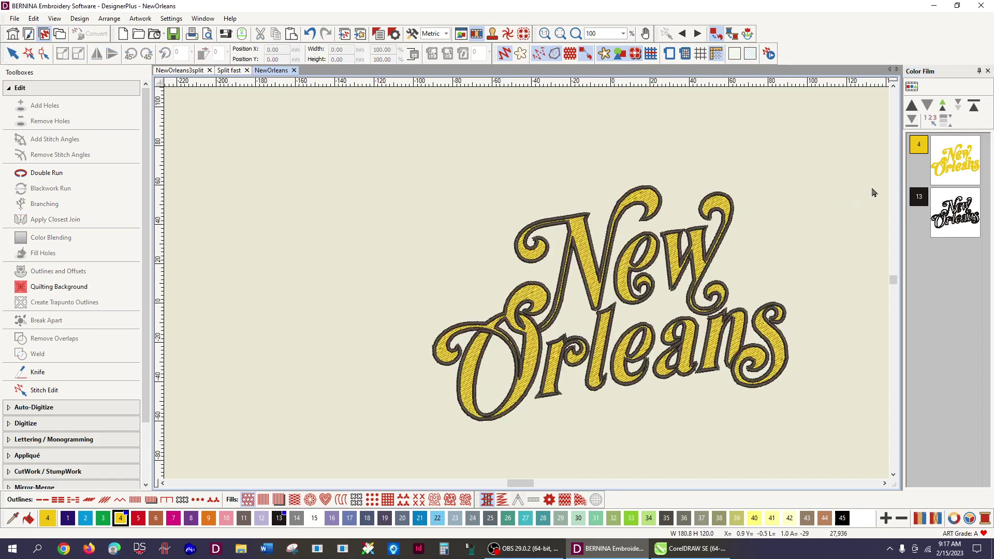
# Step: Narrow the satin width of the color 13 outlines around the lettering through their object properties
pyautogui.click(964, 228)
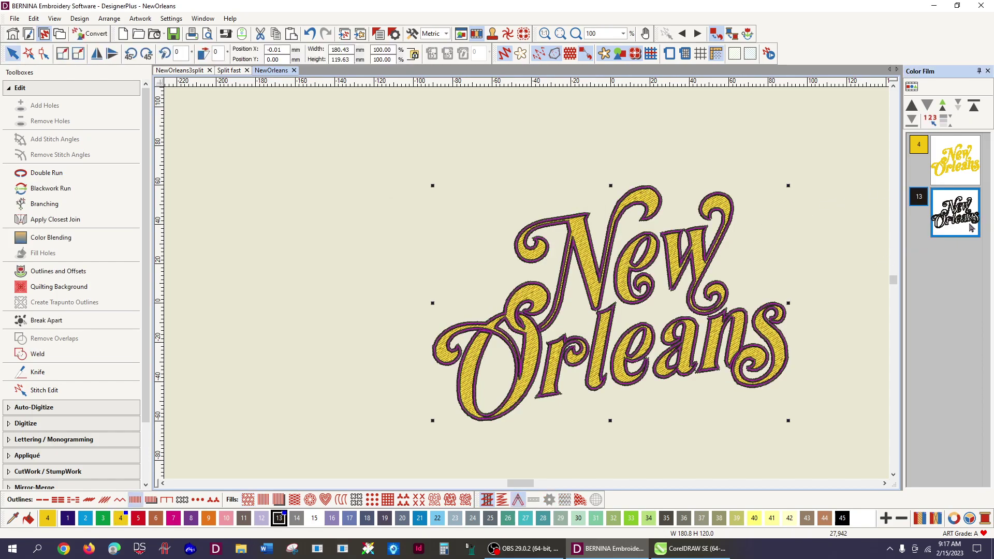
pyautogui.rightClick(967, 224)
pyautogui.click(926, 230)
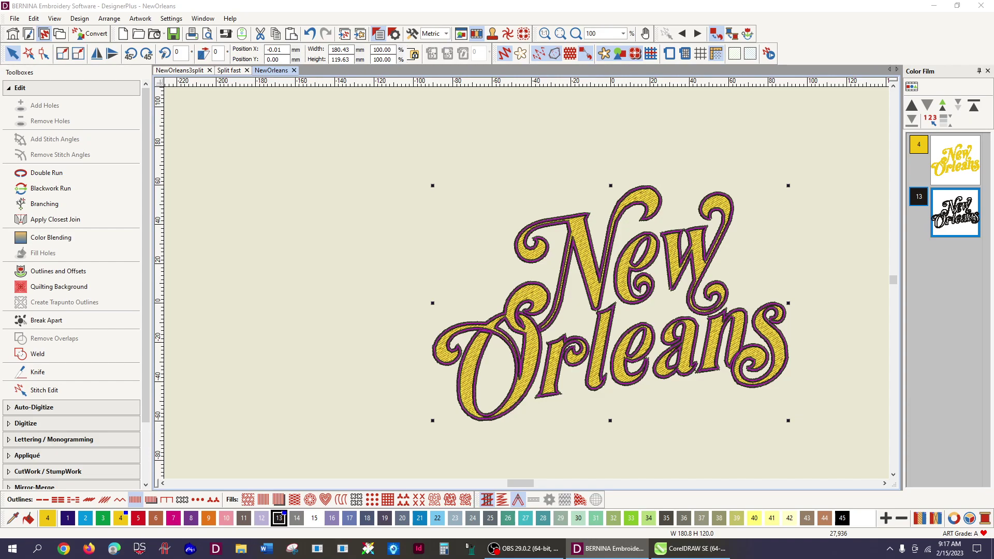
pyautogui.click(723, 443)
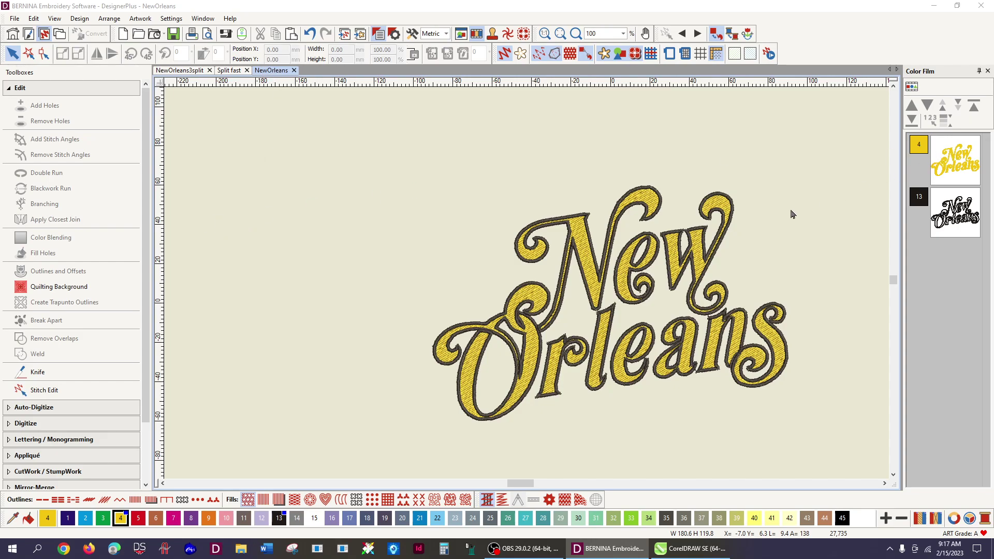
# Step: Select the whole New Orleans design and set its horizontal position to X 0
pyautogui.hotkey('ctrl', 'a')
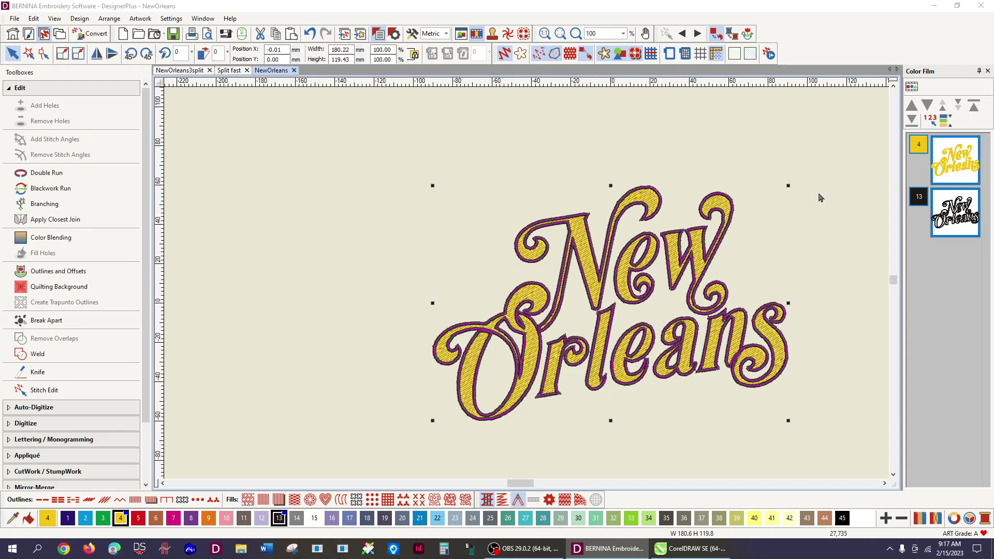
pyautogui.click(274, 49)
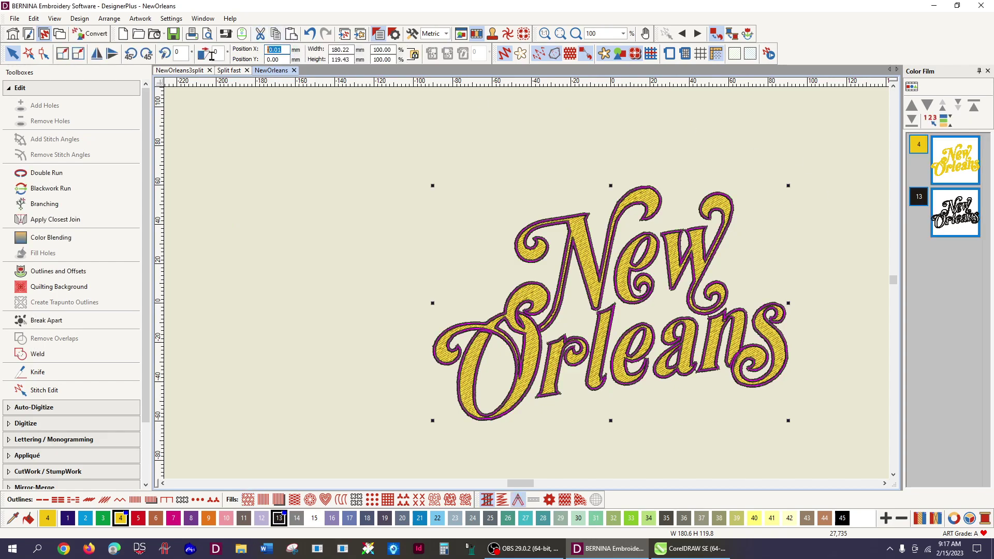
pyautogui.write('0')
pyautogui.click(854, 158)
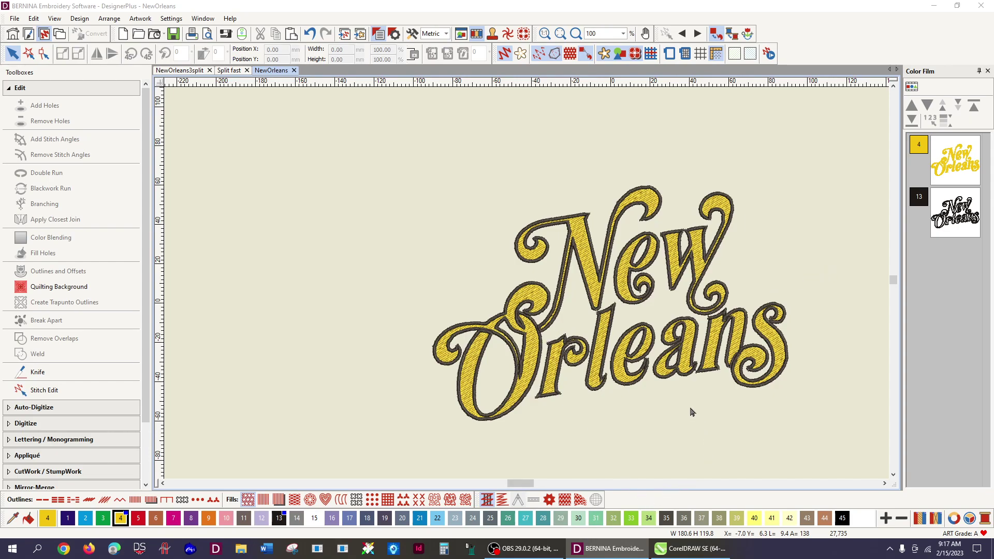
# Step: Switch to CorelDRAW and crop the New Orleans bitmap to the upper part of the word New, about 5.4 by 1.8 inches
pyautogui.click(693, 549)
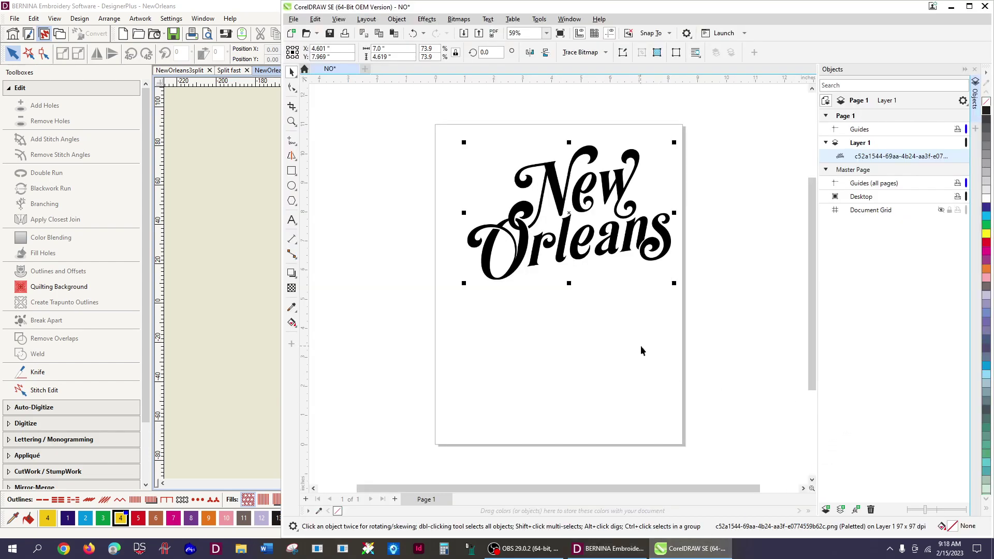
pyautogui.click(292, 108)
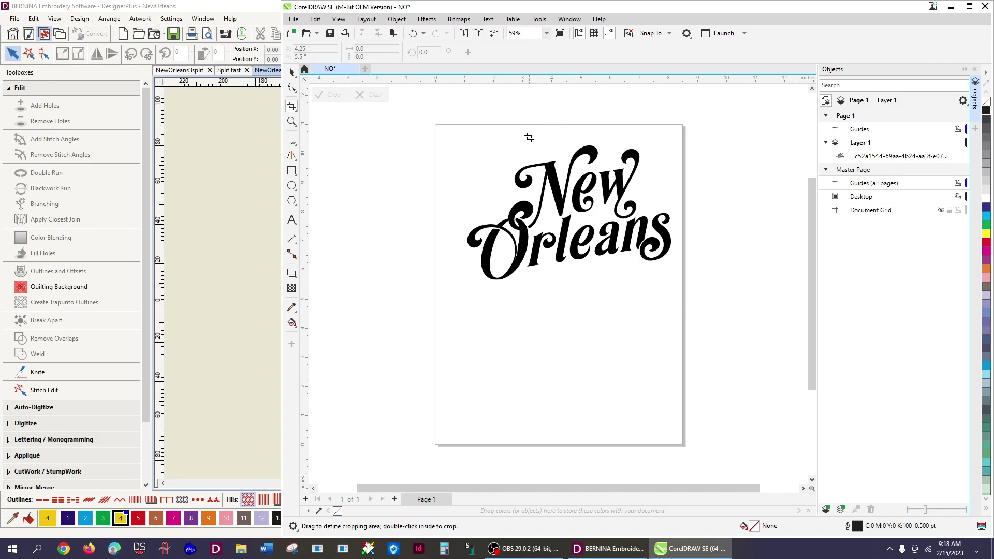
pyautogui.moveTo(496, 143); pyautogui.dragTo(671, 195)
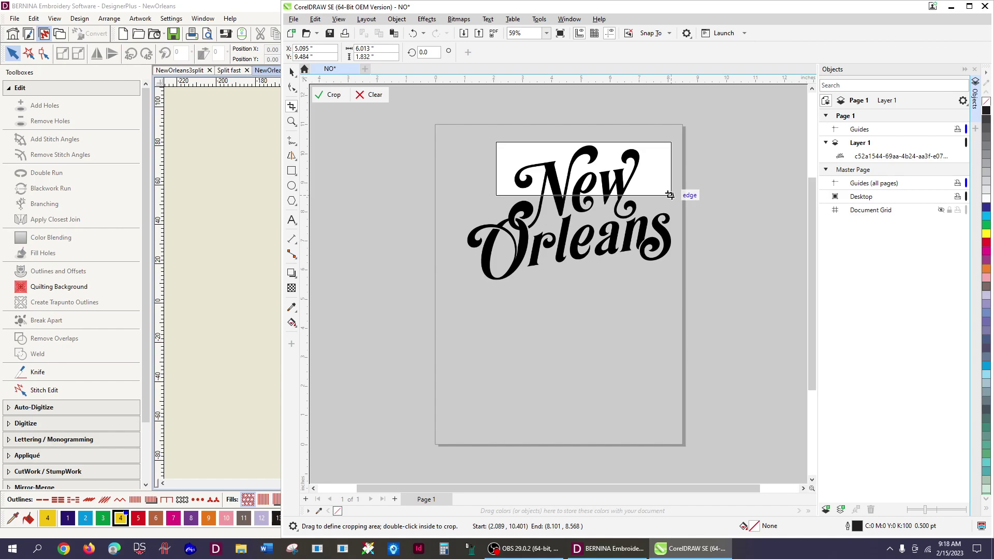
pyautogui.moveTo(670, 195); pyautogui.dragTo(654, 195)
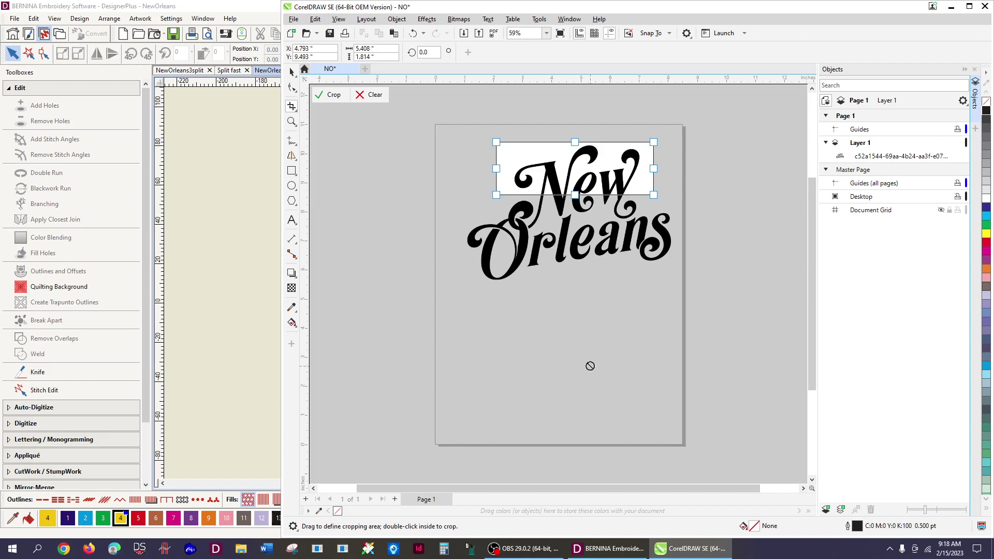
pyautogui.click(332, 97)
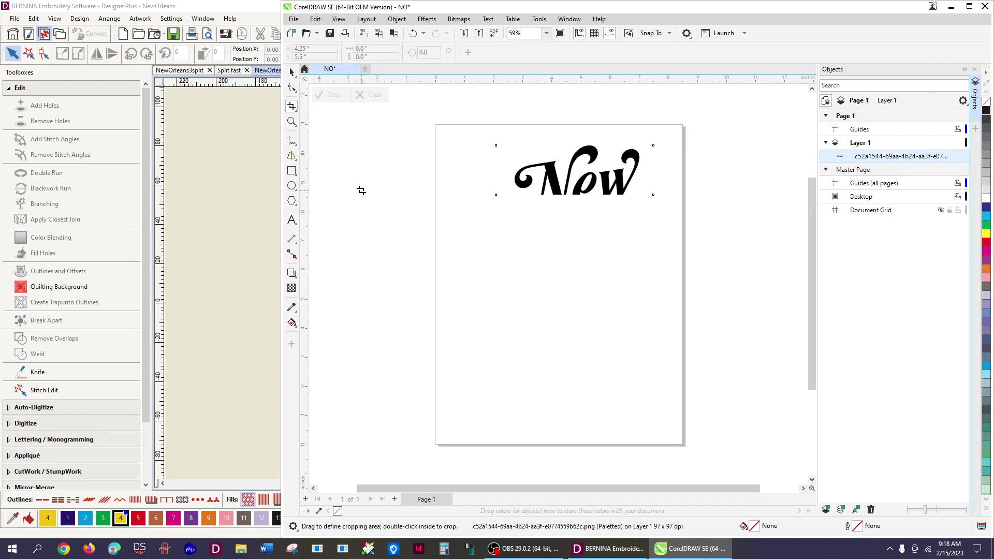
# Step: Switch to the BERNINA Artwork Canvas, try pasting the bitmap with merged styles, and undo the paste
pyautogui.click(219, 197)
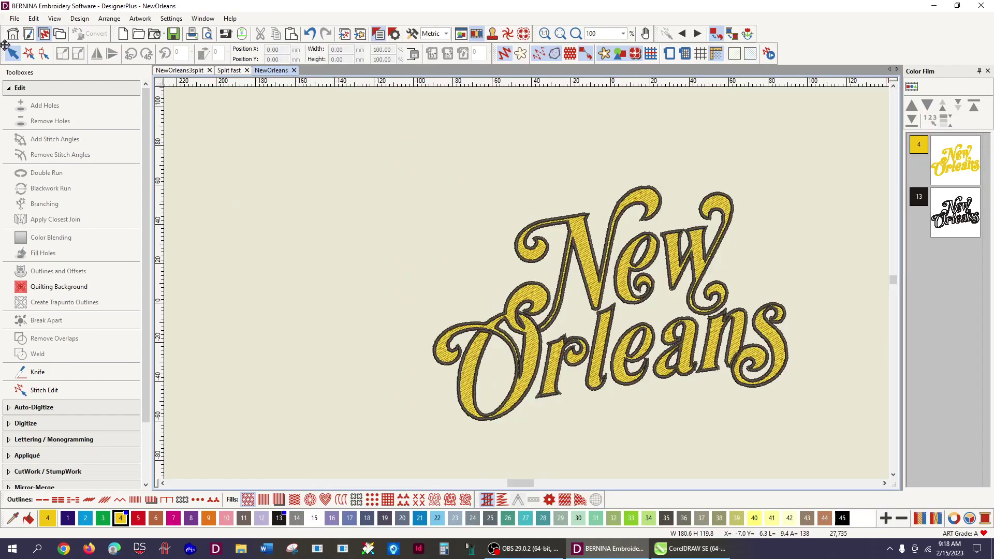
pyautogui.click(28, 34)
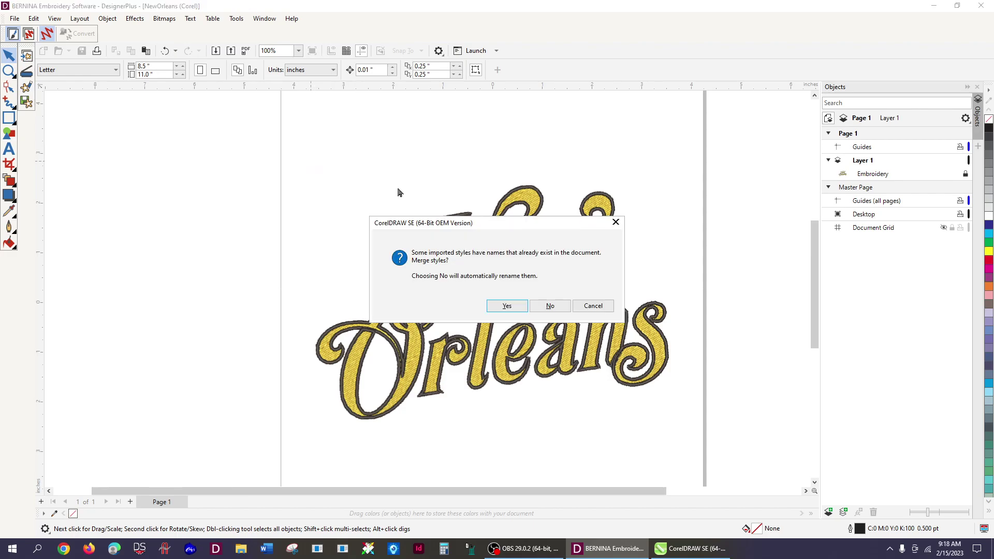
pyautogui.click(506, 305)
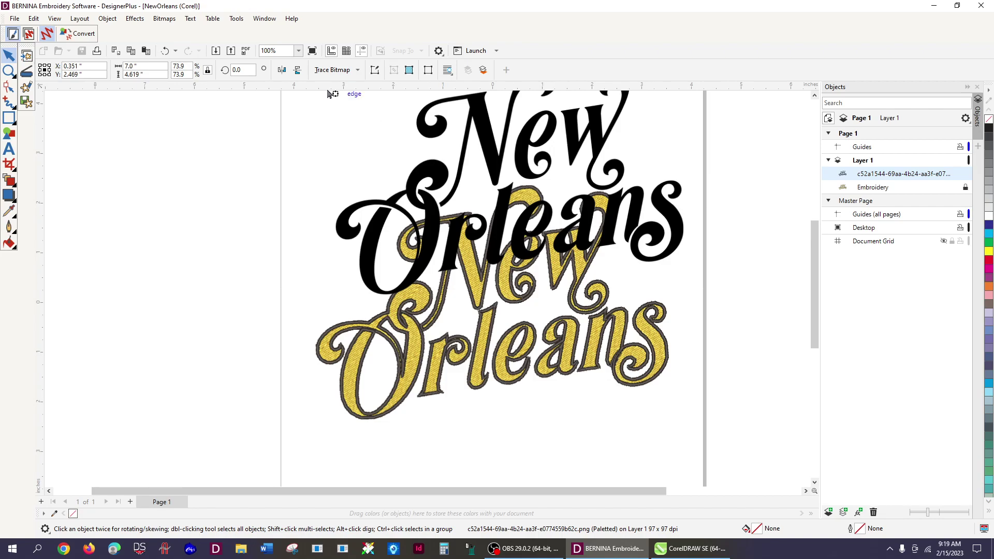
pyautogui.click(163, 51)
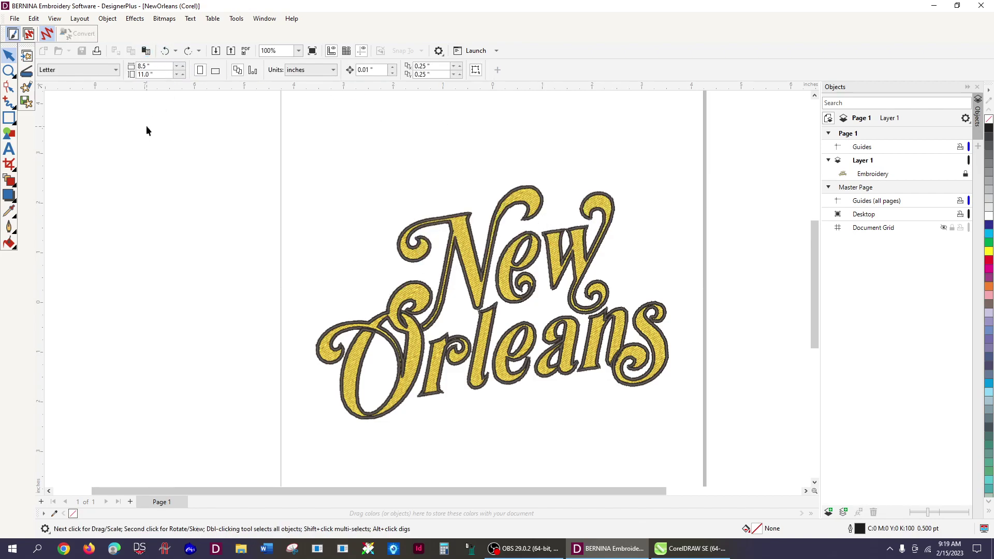
# Step: Copy the cropped bitmap from CorelDRAW onto the BERNINA Artwork Canvas without merging styles, and line it up above the gold New
pyautogui.click(682, 550)
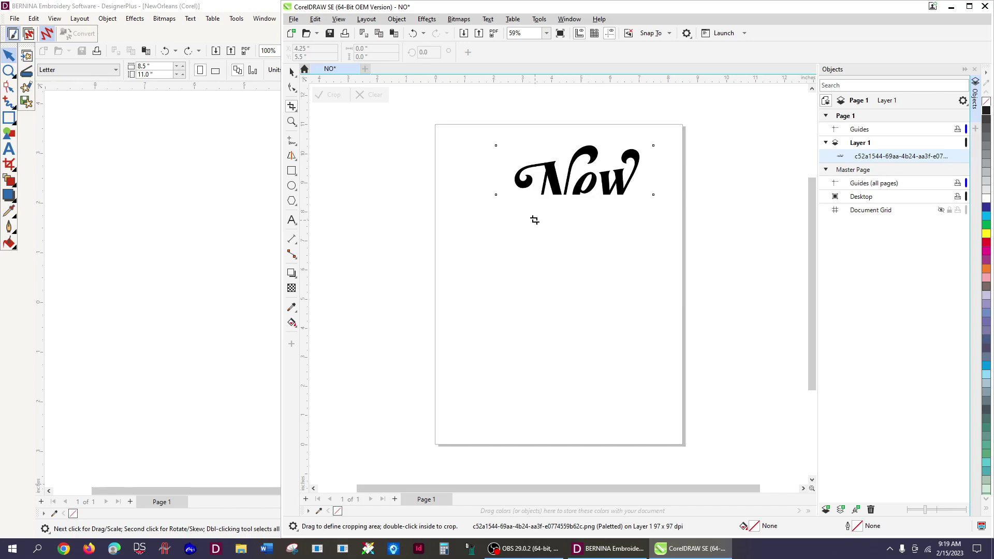
pyautogui.click(115, 385)
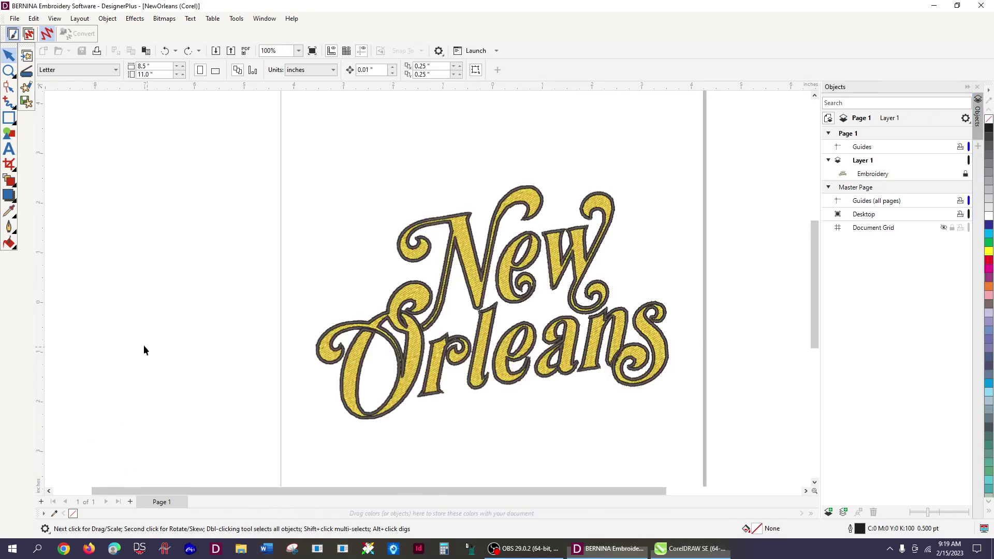
pyautogui.hotkey('ctrl', 'v')
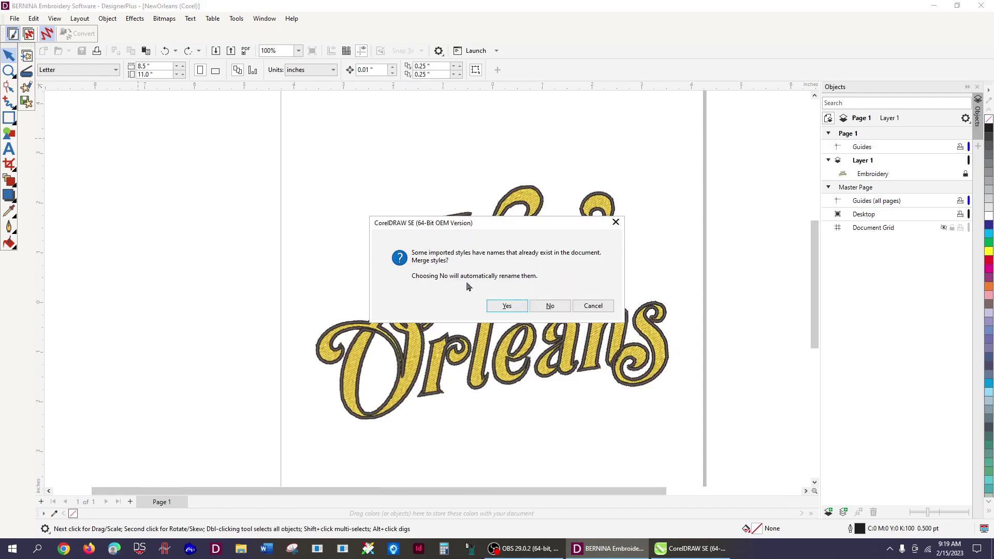
pyautogui.click(550, 306)
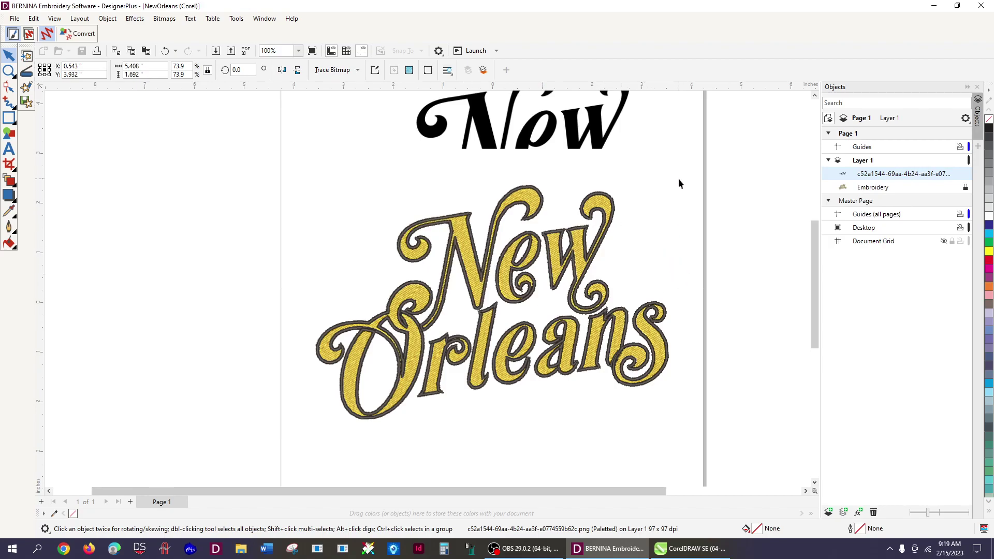
pyautogui.moveTo(536, 136); pyautogui.dragTo(518, 163)
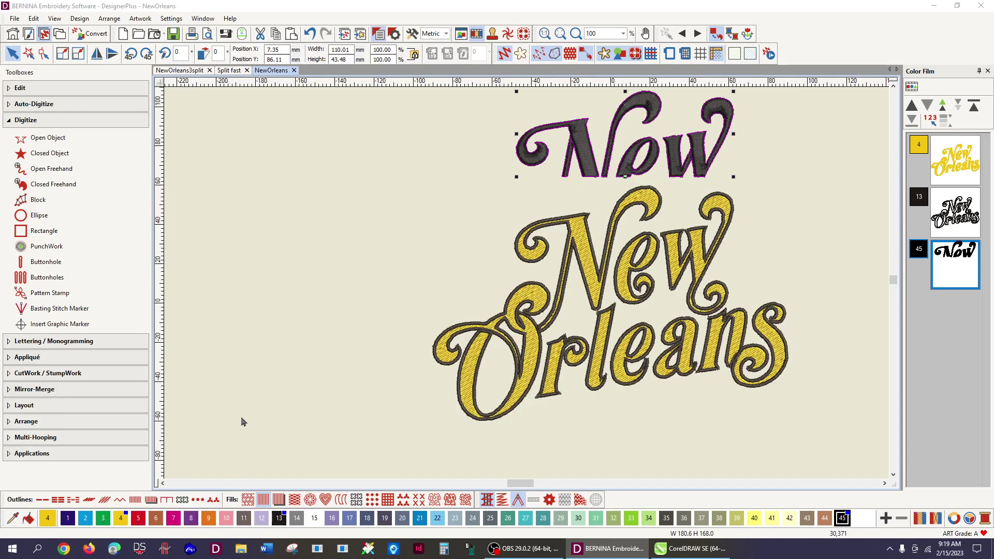
# Step: Convert the cropped lettering to embroidery and give it purple palette color 8 with a Step Fill
pyautogui.click(190, 518)
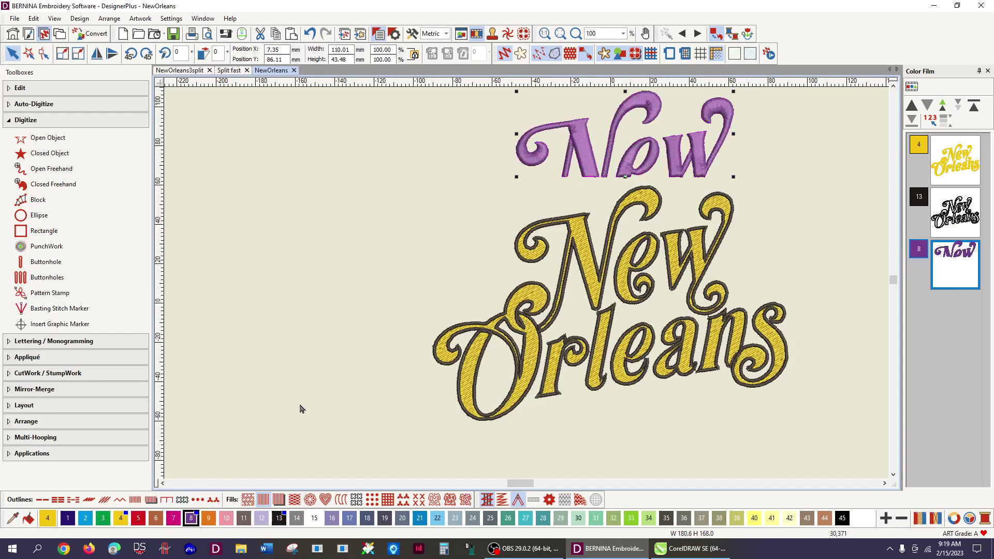
pyautogui.click(244, 498)
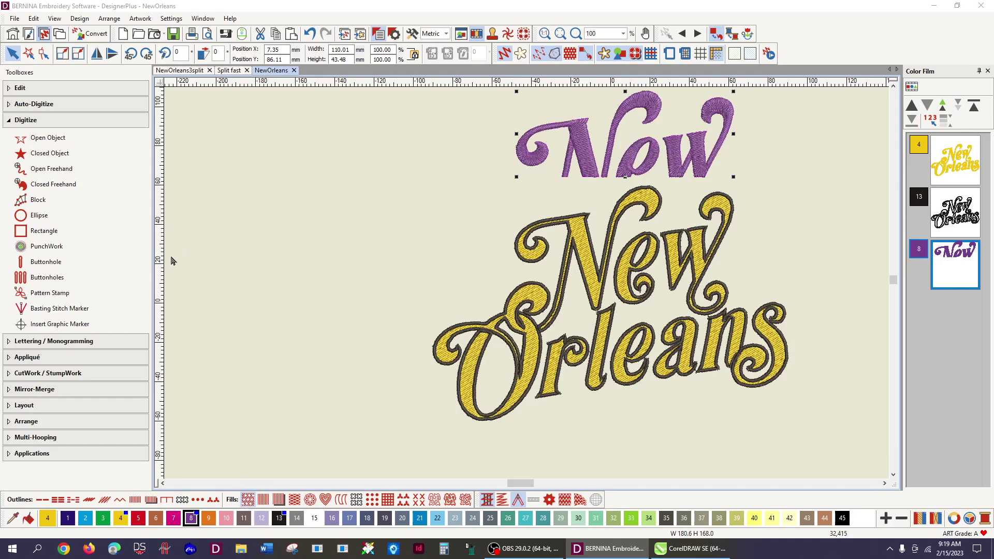
# Step: Break apart the purple cropped lettering into separate objects
pyautogui.click(21, 88)
pyautogui.click(51, 323)
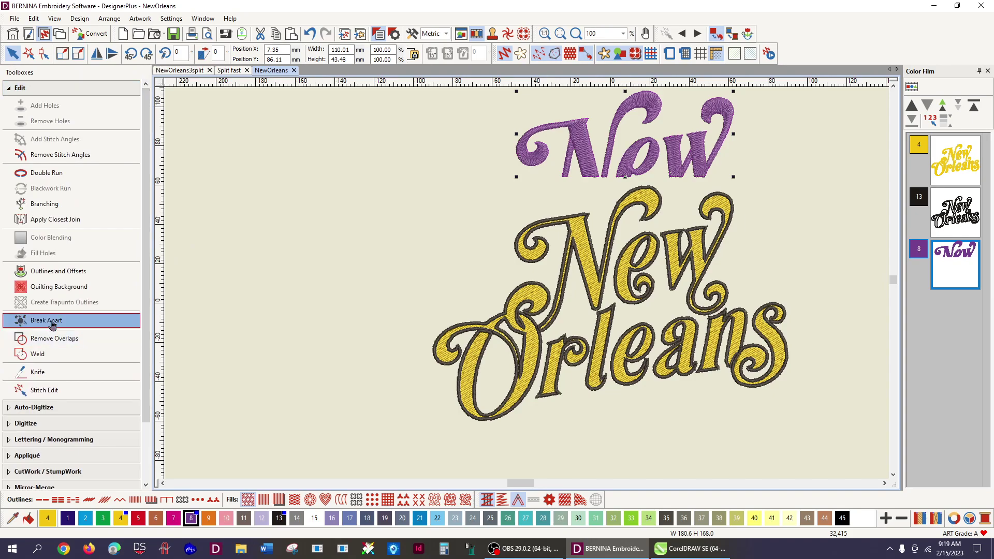
pyautogui.click(305, 256)
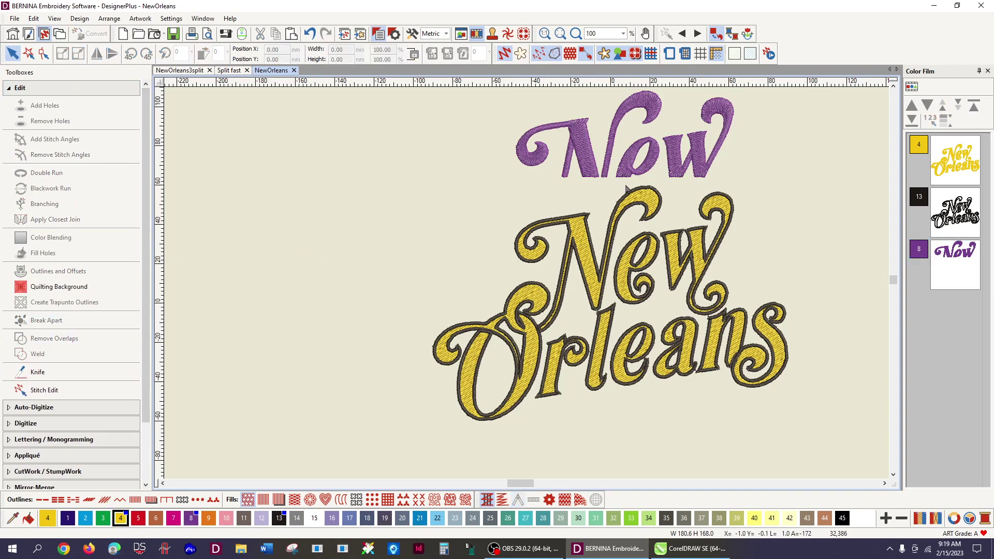
# Step: Try to remove the stitch angles from the broken-apart purple lettering, and undo the removal
pyautogui.click(593, 168)
pyautogui.click(973, 274)
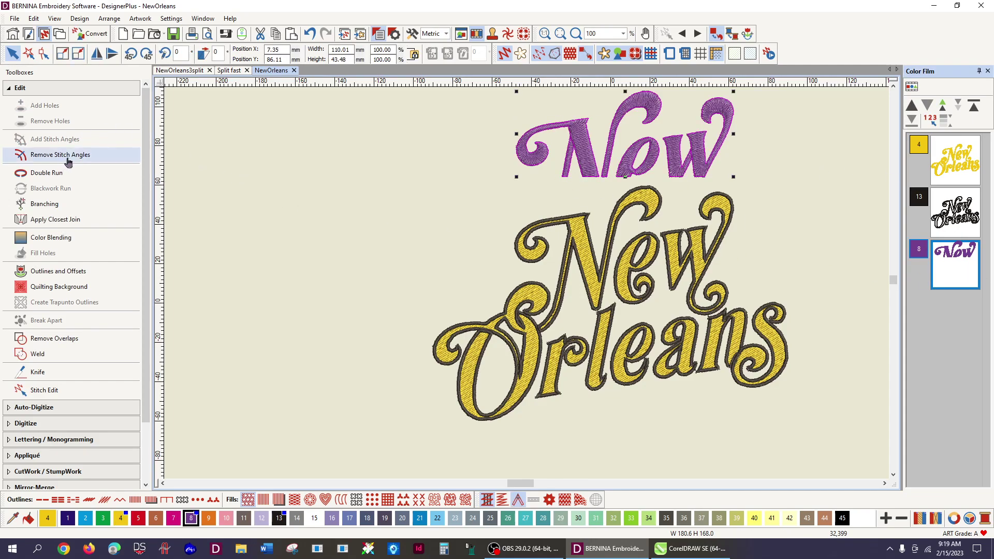
pyautogui.click(73, 155)
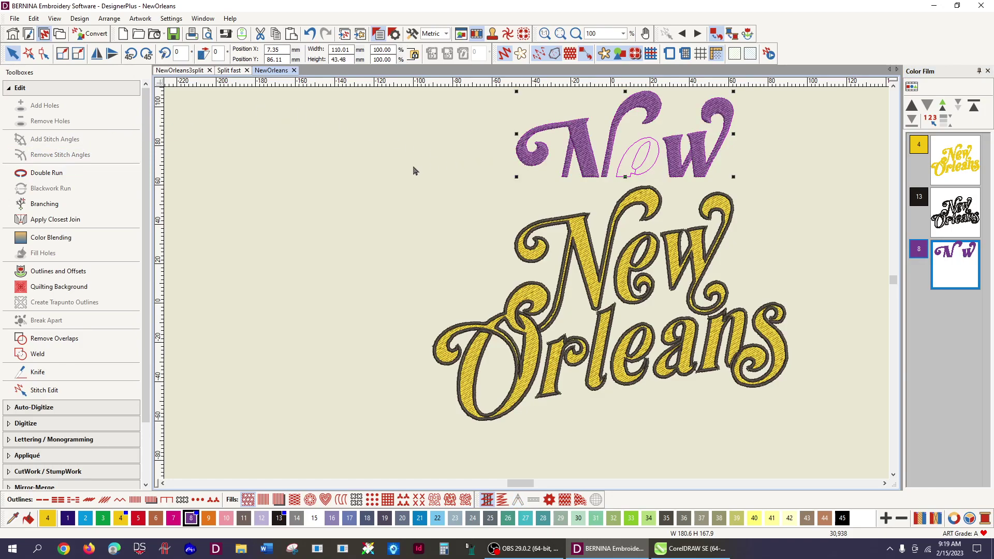
pyautogui.click(310, 34)
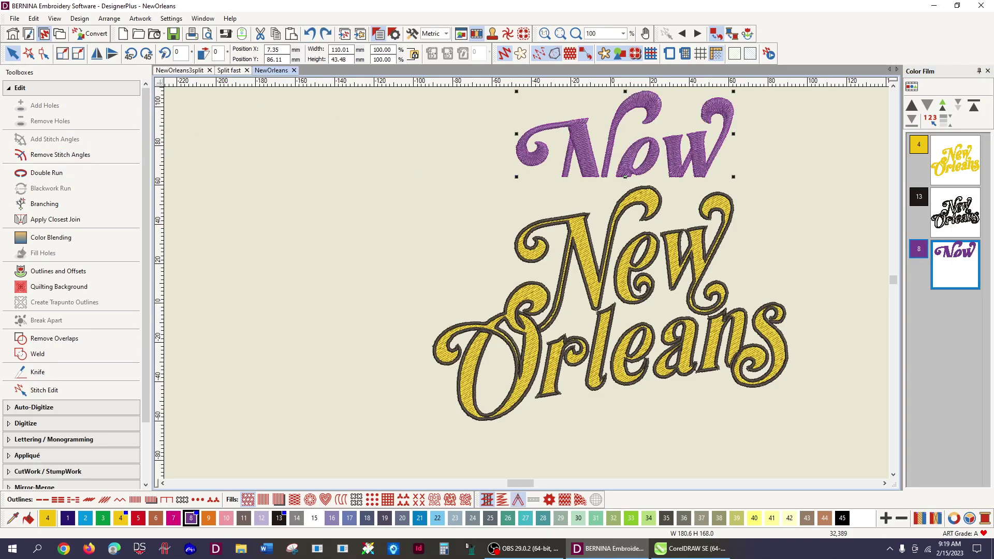
# Step: Weld all the purple color 8 lettering pieces and remove their stitch angles
pyautogui.click(957, 266)
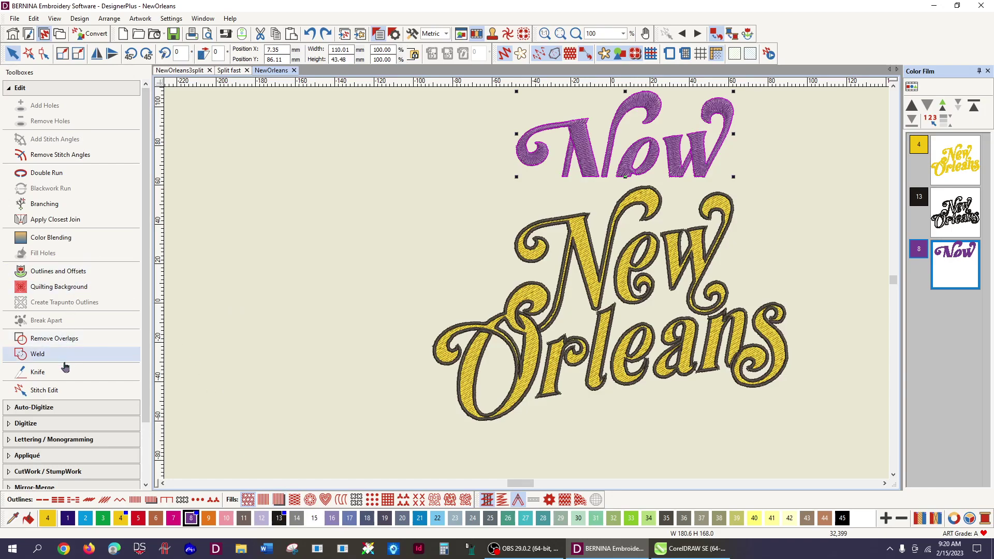
pyautogui.click(38, 356)
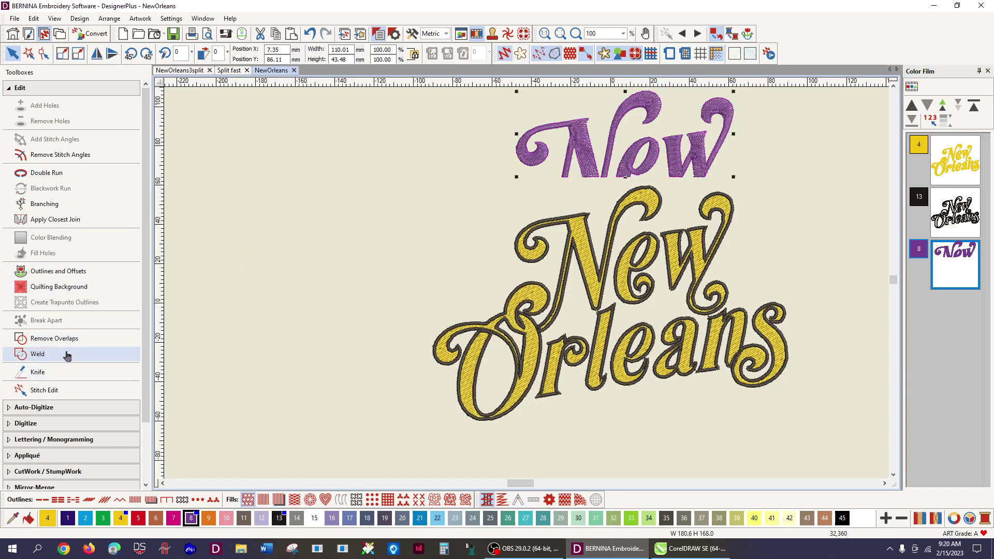
pyautogui.click(67, 155)
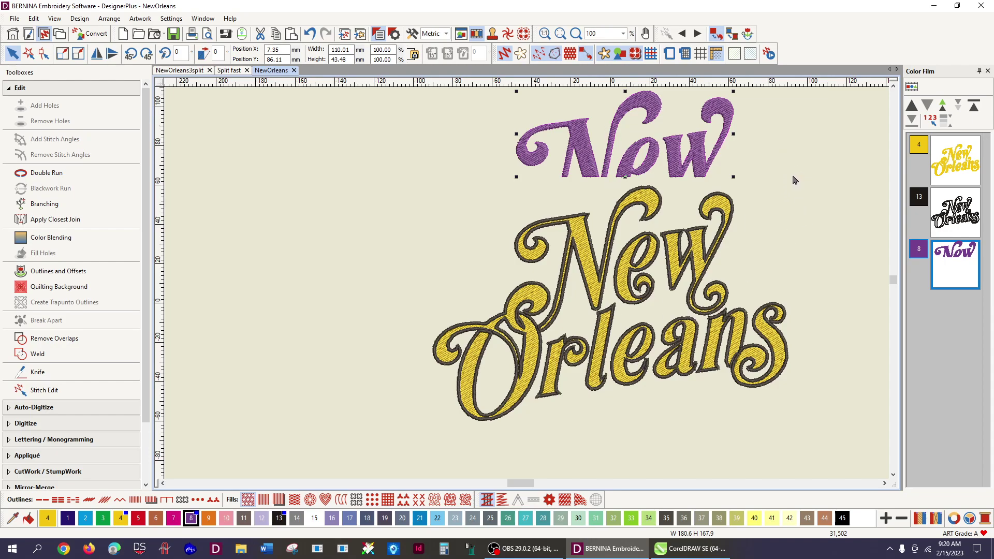
# Step: Move the purple lettering straight down onto the matching upper part of the gold New
pyautogui.moveTo(696, 158); pyautogui.dragTo(696, 254)
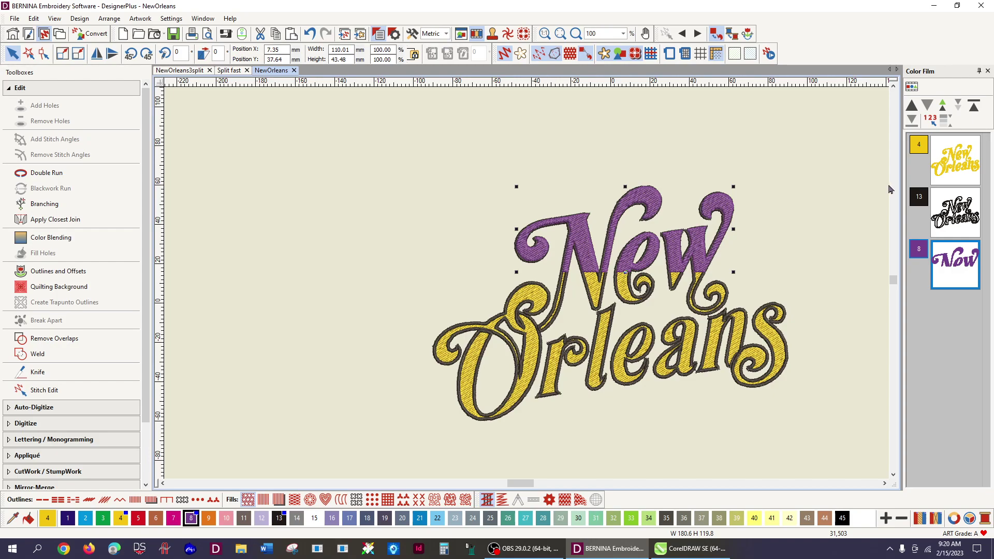
# Step: In CorelDRAW, undo the previous crop and crop the lettering bitmap to the lower part of Orleans with a crop area about 7.5 by 1.54 inches
pyautogui.click(691, 548)
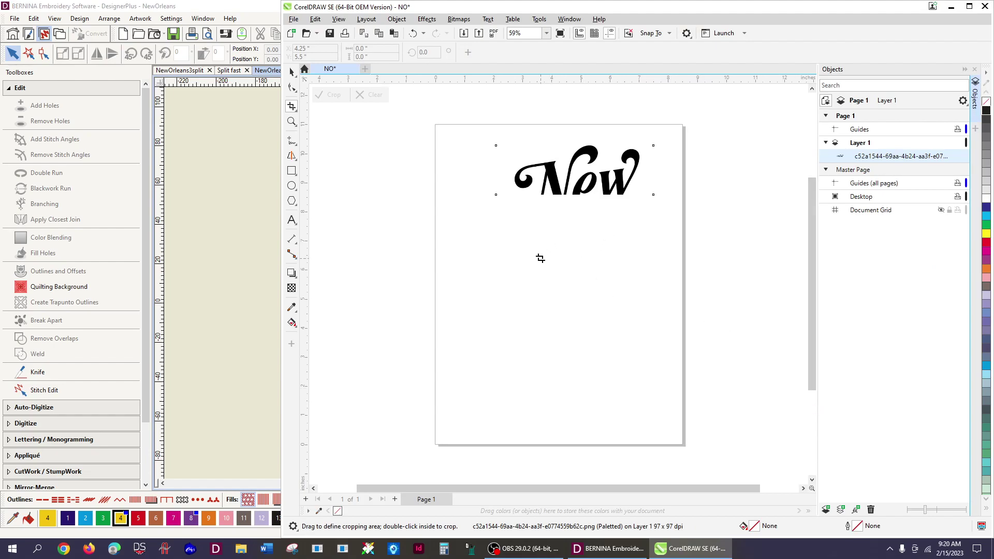
pyautogui.click(413, 35)
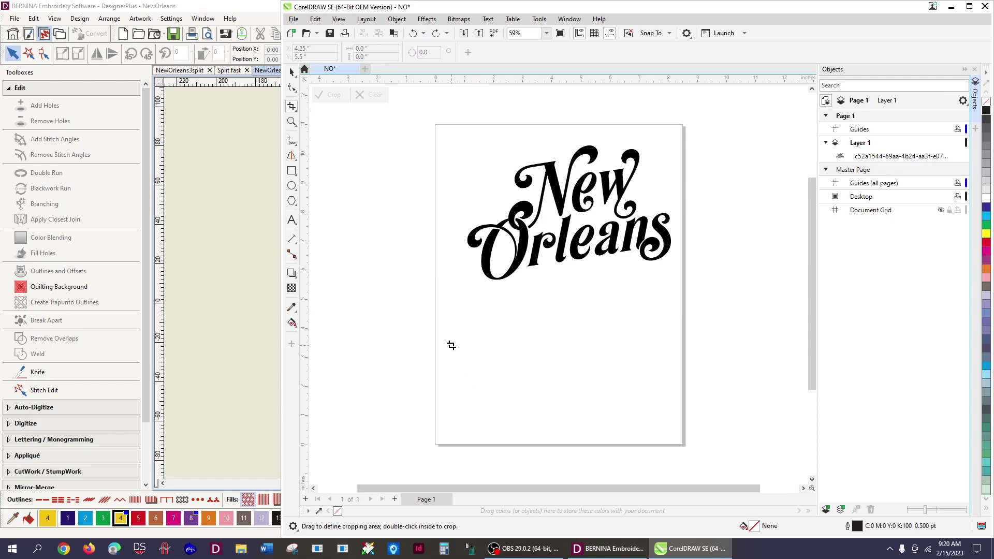
pyautogui.click(293, 109)
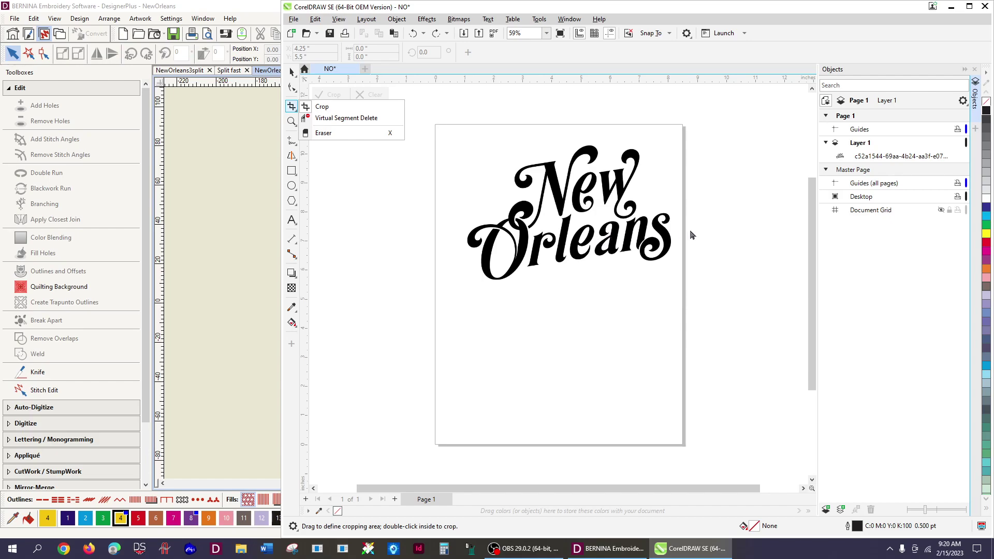
pyautogui.moveTo(596, 239); pyautogui.dragTo(675, 262)
pyautogui.moveTo(594, 250); pyautogui.dragTo(456, 250)
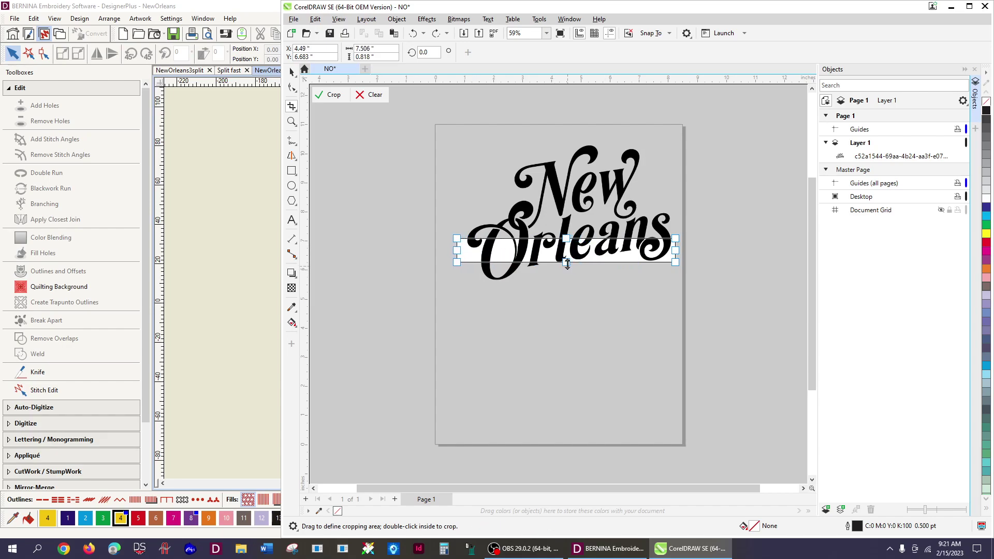
pyautogui.moveTo(568, 263); pyautogui.dragTo(571, 283)
pyautogui.moveTo(565, 238); pyautogui.dragTo(565, 235)
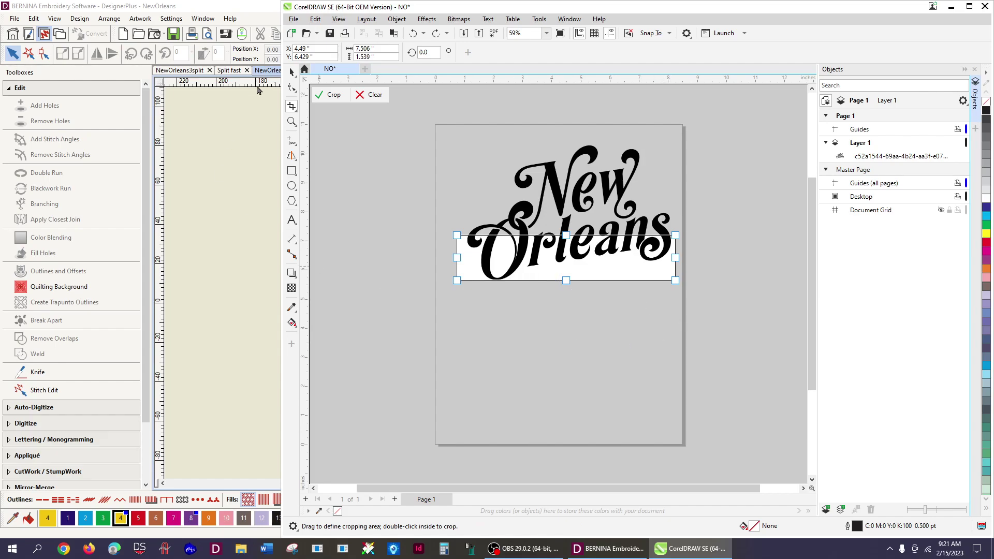
pyautogui.click(332, 96)
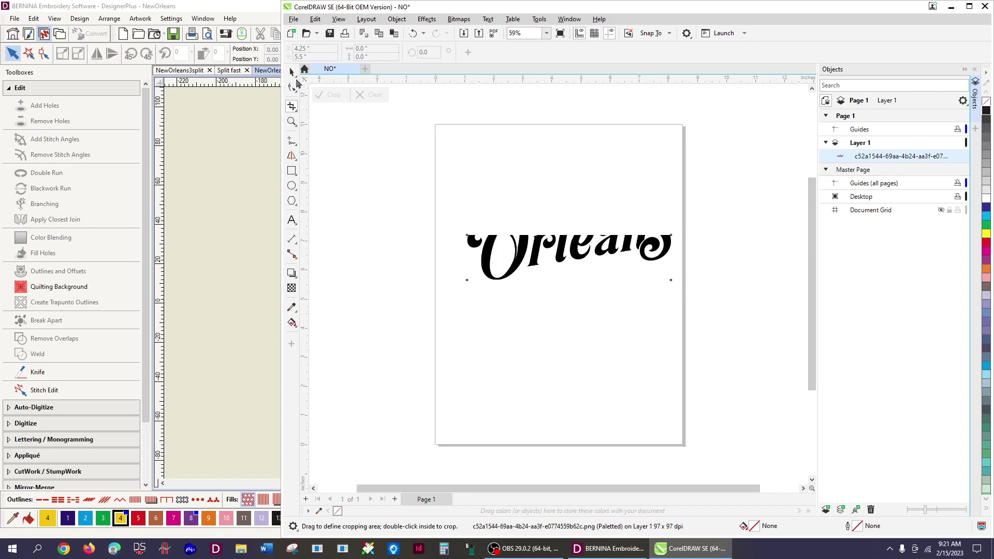
# Step: Select and copy the cropped Orleans bitmap with the Pick tool, and switch back to BERNINA Embroidery Software
pyautogui.click(291, 74)
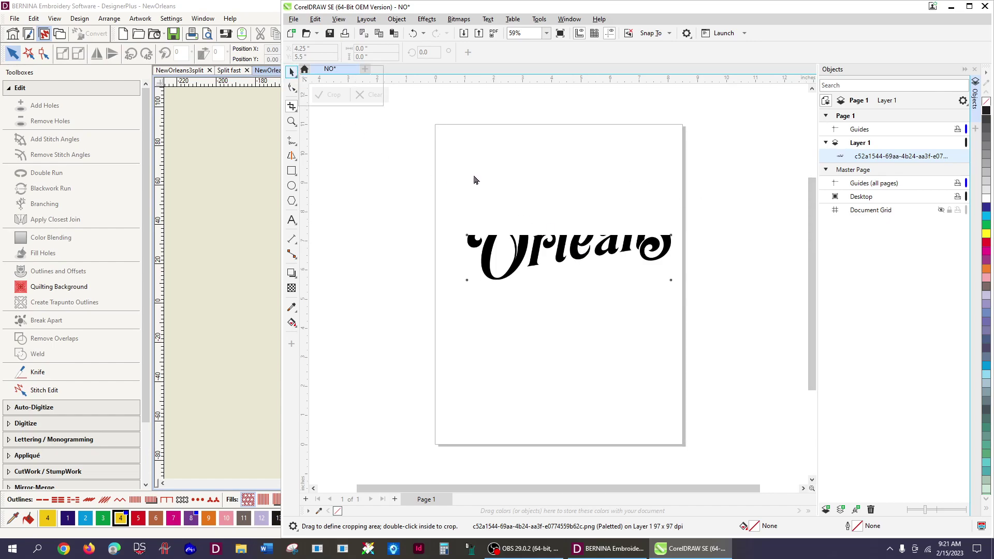
pyautogui.click(383, 108)
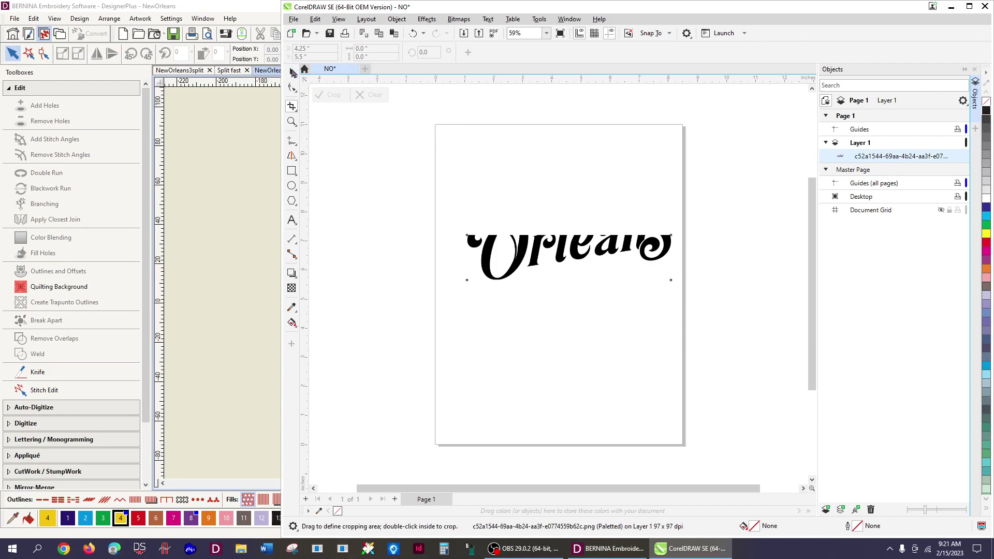
pyautogui.click(293, 73)
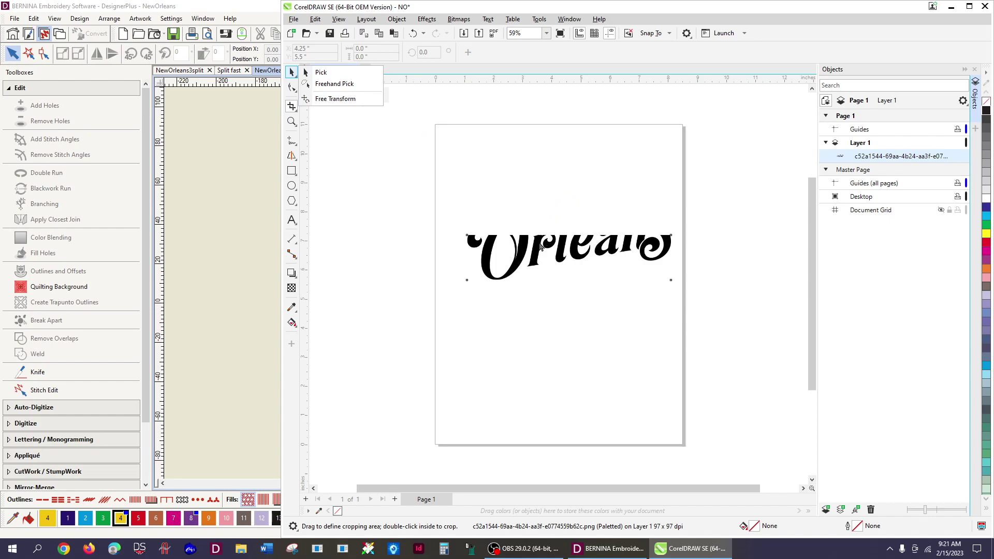
pyautogui.click(524, 261)
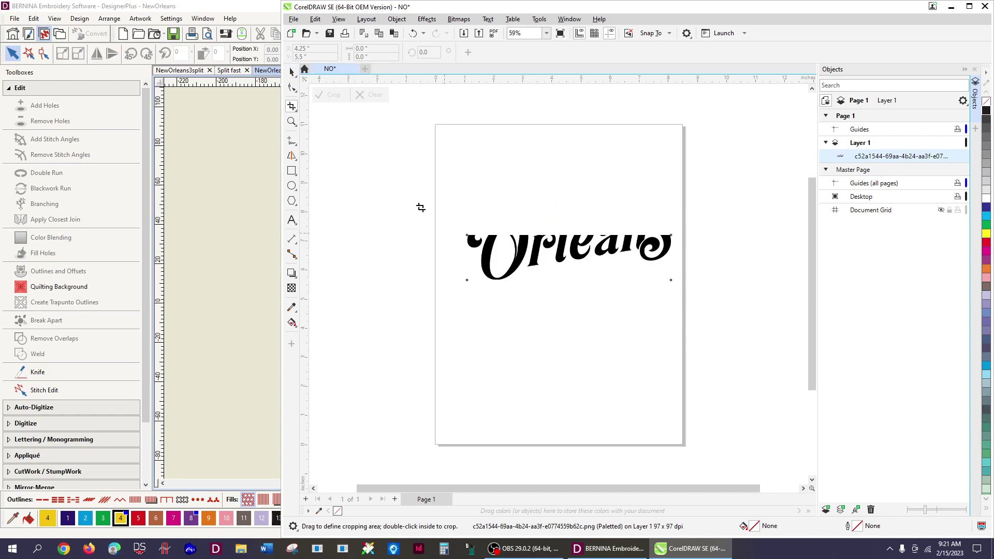
pyautogui.click(293, 72)
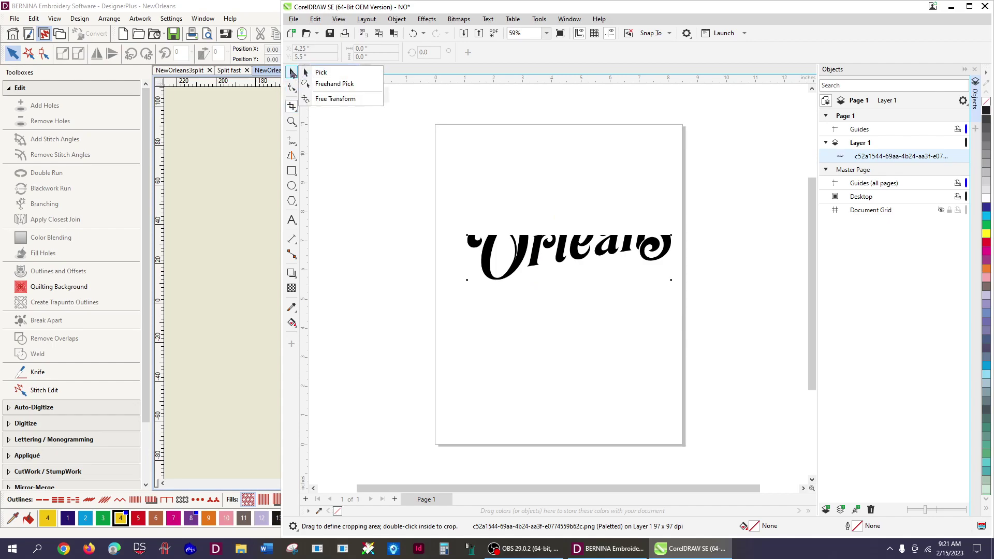
pyautogui.click(296, 72)
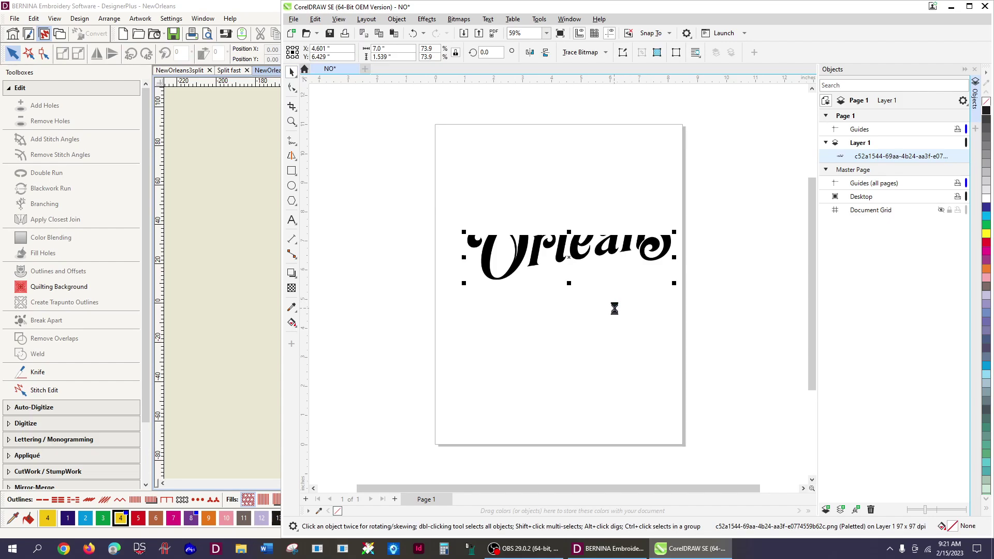
pyautogui.click(228, 351)
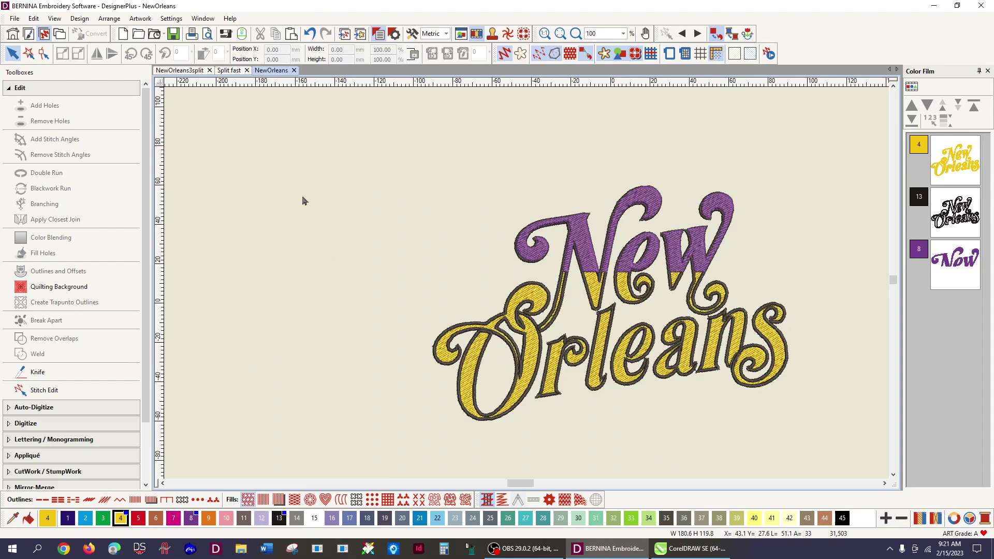
# Step: Paste the cropped Orleans bitmap into the artwork canvas without merging styles, and convert it to embroidery above the existing design
pyautogui.click(29, 34)
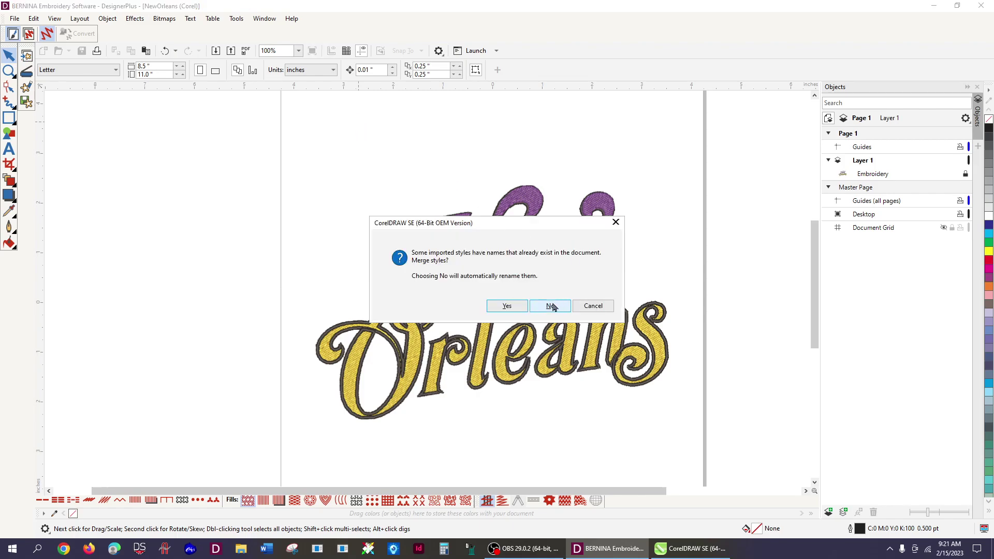
pyautogui.click(551, 305)
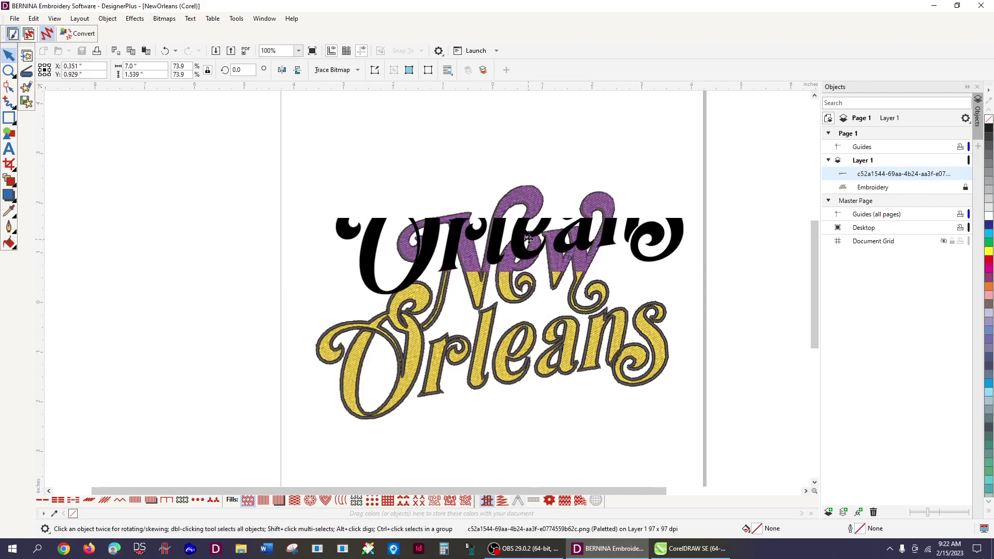
pyautogui.moveTo(529, 235); pyautogui.dragTo(513, 136)
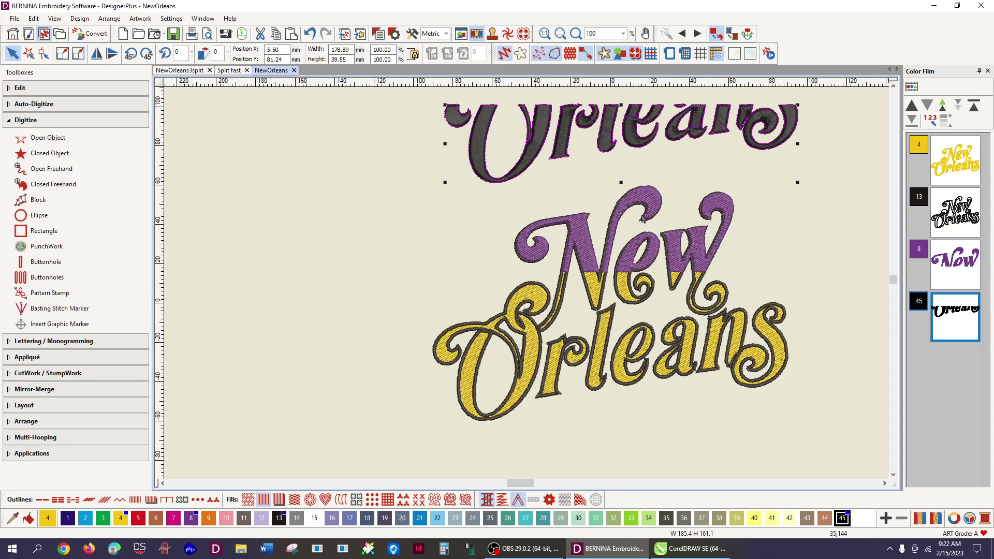
# Step: Apply Step fill to the converted black Orleans lettering and break it apart into separate objects
pyautogui.click(243, 501)
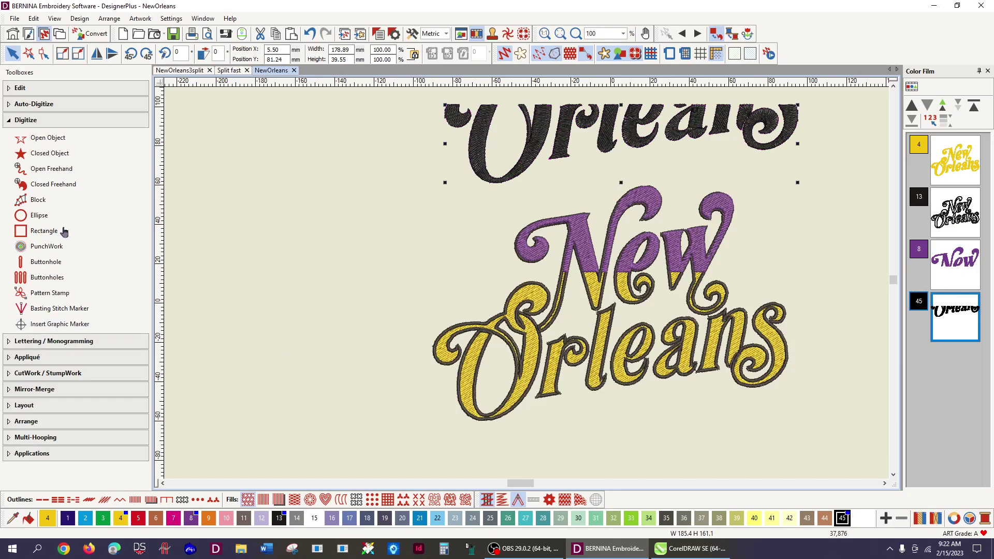
pyautogui.click(20, 88)
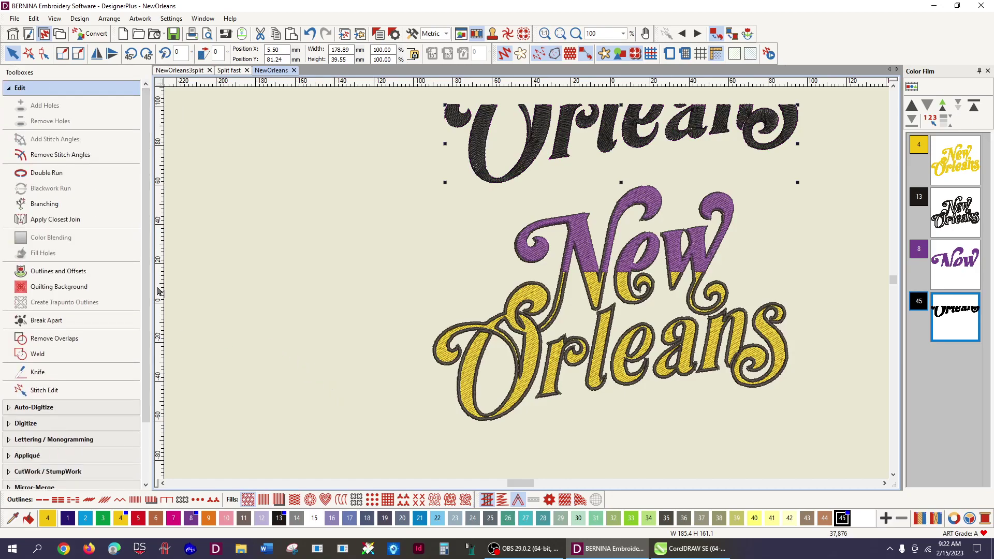
pyautogui.click(54, 322)
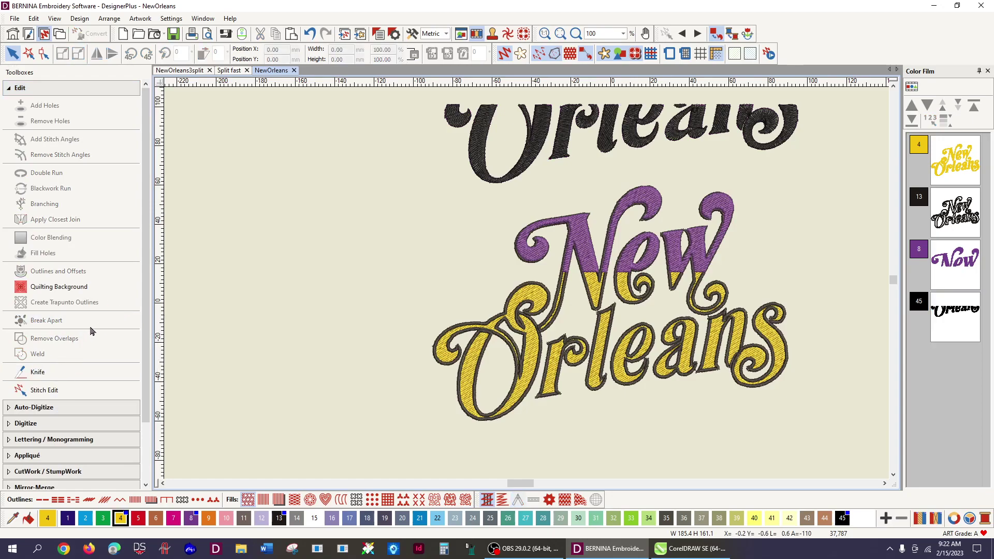
# Step: Weld all the black color 45 lettering pieces and remove their stitch angles
pyautogui.click(956, 327)
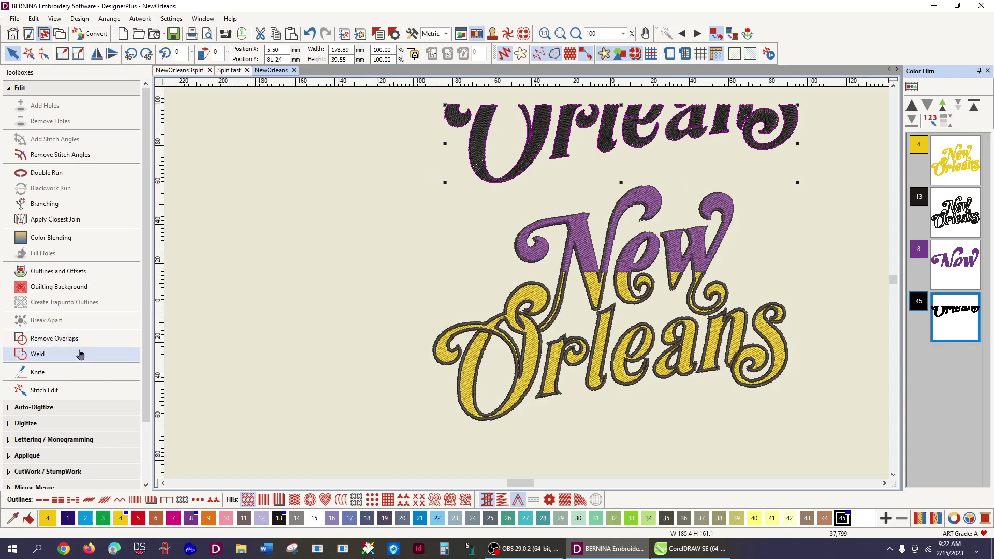
pyautogui.click(39, 358)
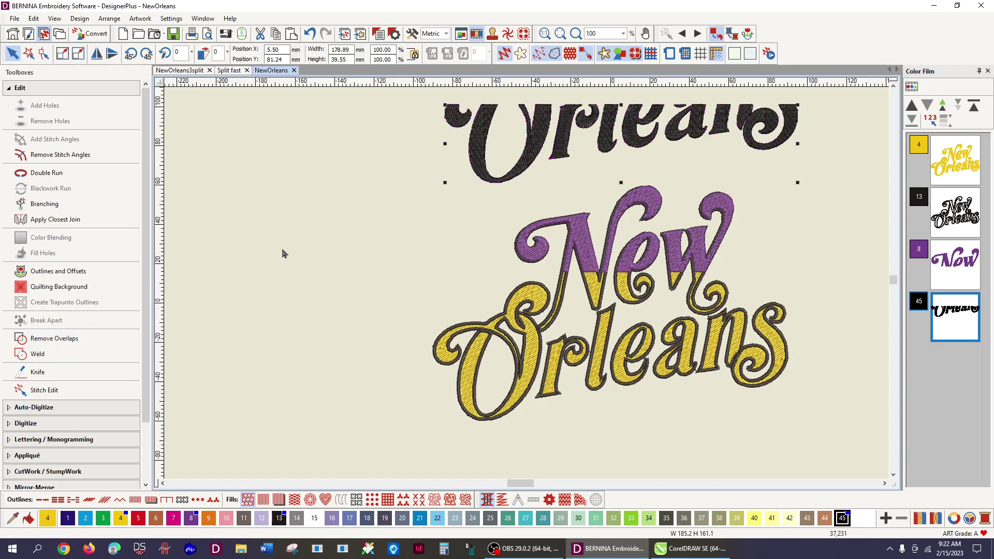
pyautogui.click(61, 157)
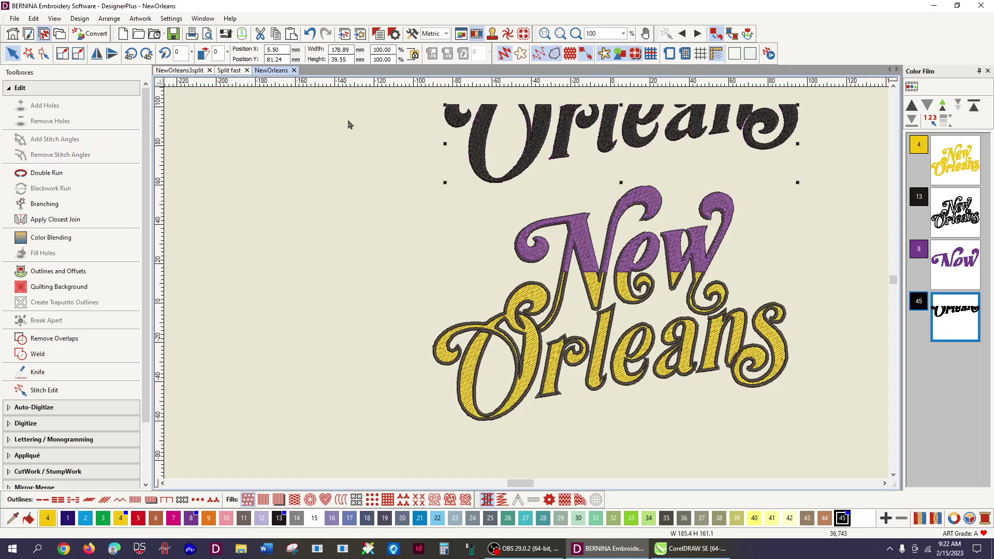
# Step: Recolor the cropped Orleans lettering to green color 3 and move it onto the matching lower part of the gold Orleans
pyautogui.moveTo(639, 144); pyautogui.dragTo(547, 171)
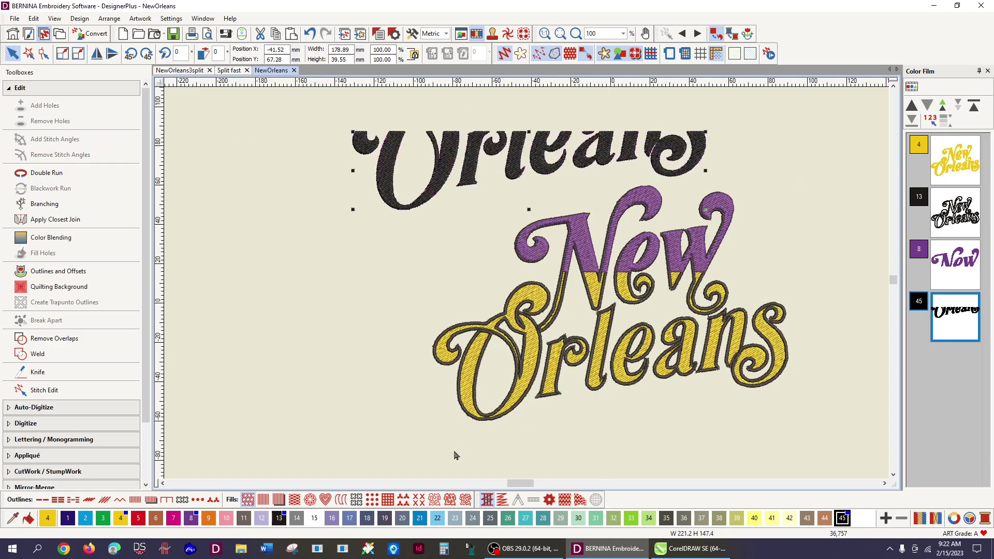
pyautogui.click(103, 518)
pyautogui.moveTo(546, 168); pyautogui.dragTo(621, 368)
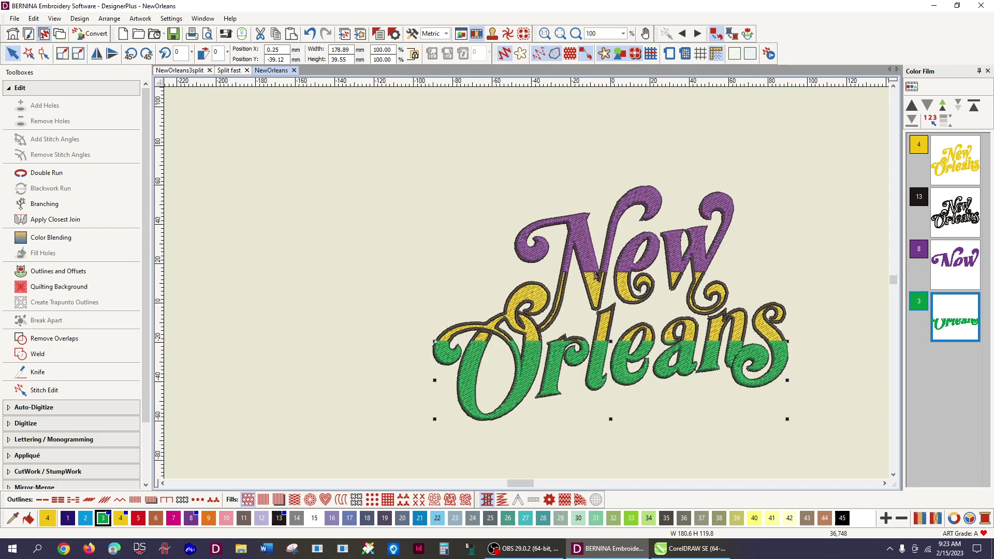
pyautogui.click(832, 254)
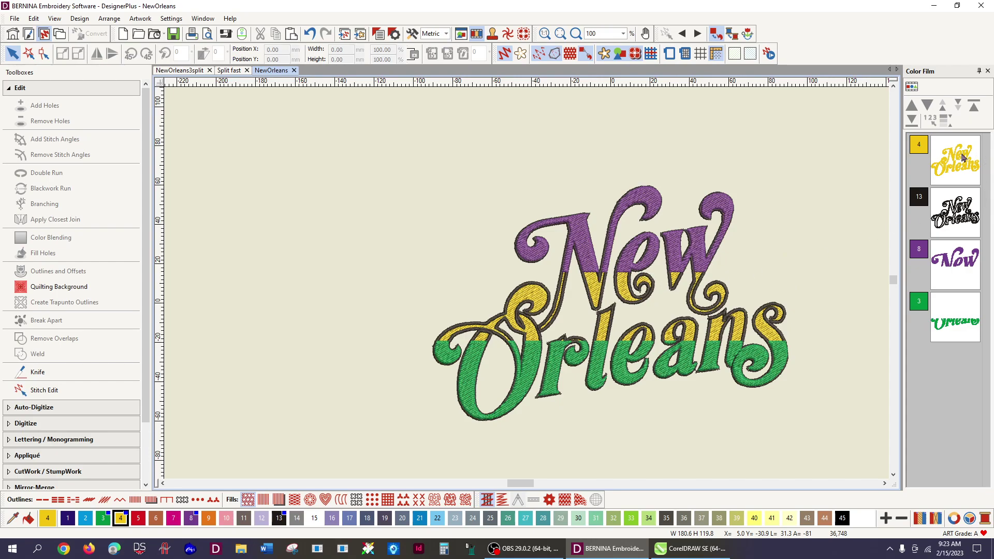
# Step: Hide the purple color 8 lettering to expose the gold beneath it, and unhide it again
pyautogui.click(951, 267)
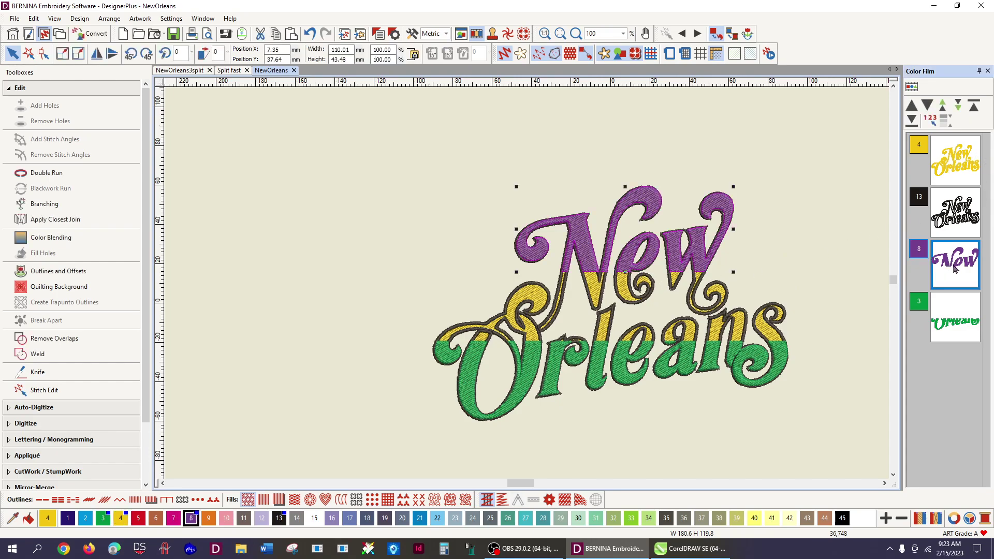
pyautogui.rightClick(951, 266)
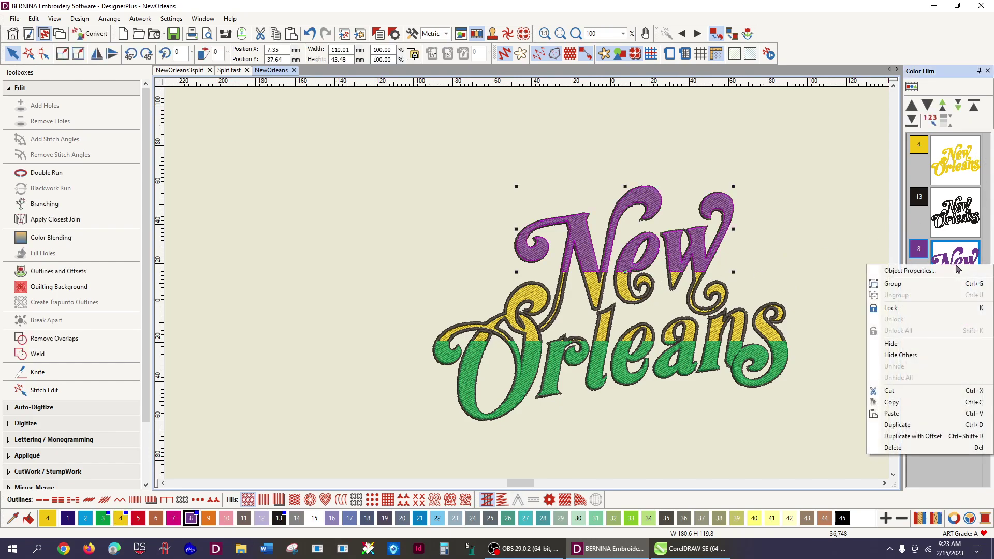
pyautogui.click(898, 343)
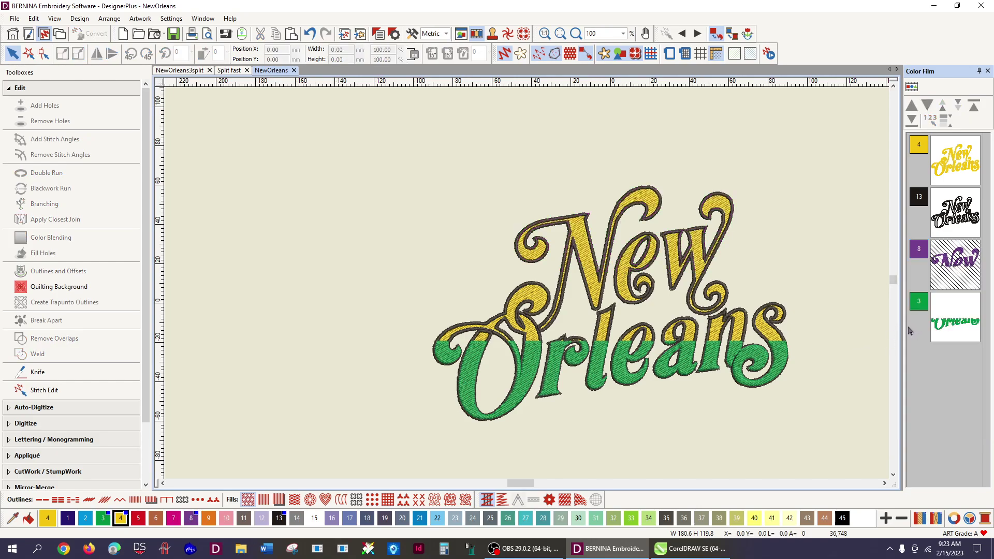
pyautogui.rightClick(943, 267)
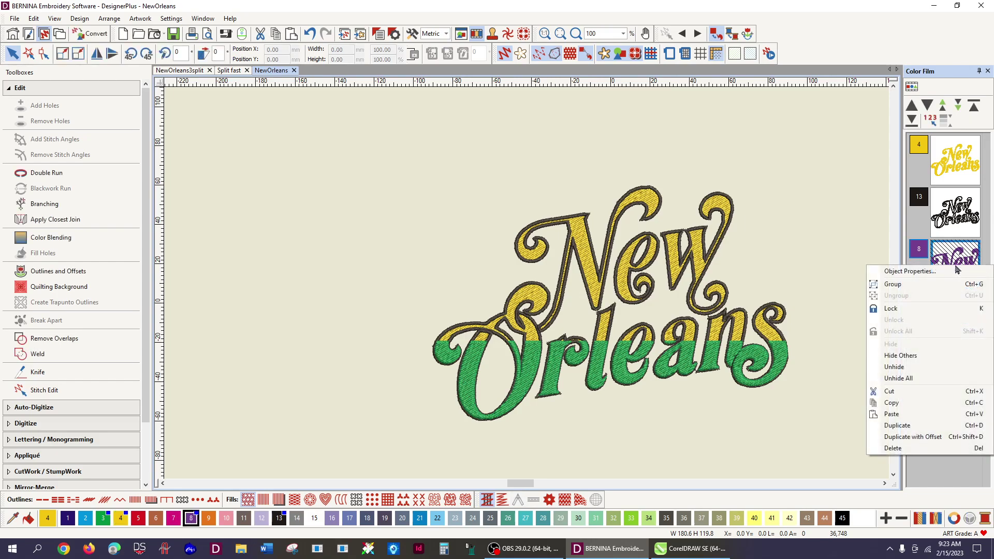
pyautogui.click(903, 369)
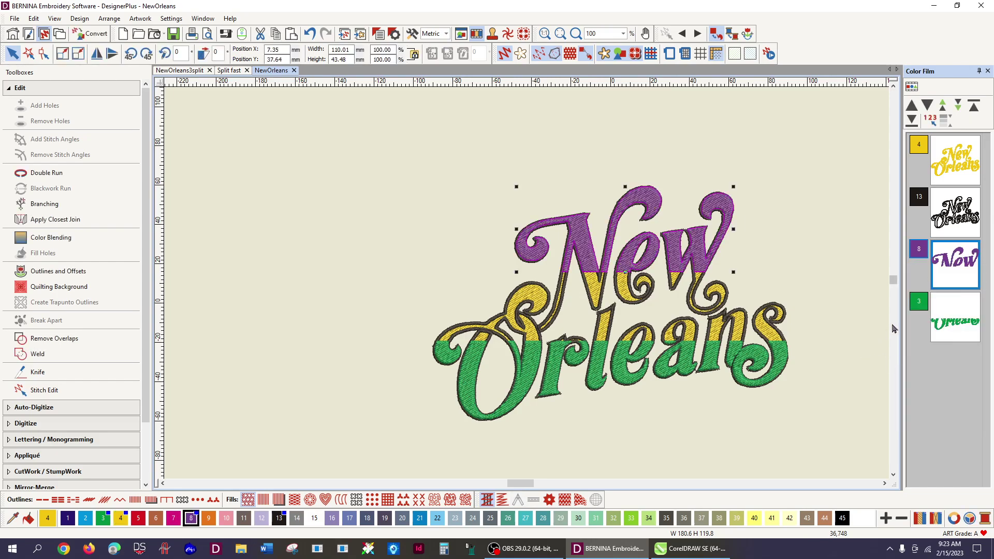
# Step: Nudge the green Orleans lettering slightly left to an X position of -0.08 mm, in line with the gold lettering
pyautogui.click(962, 172)
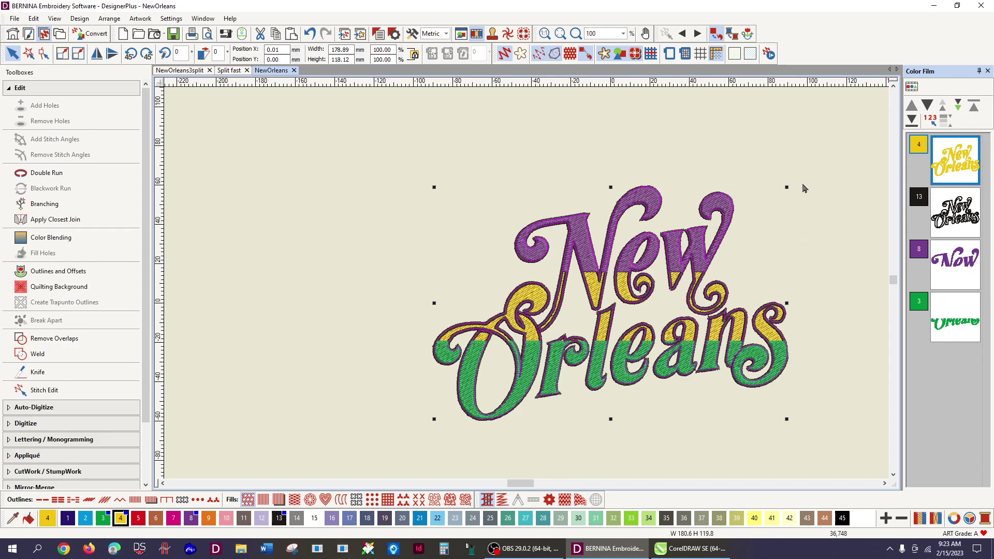
pyautogui.press('0')
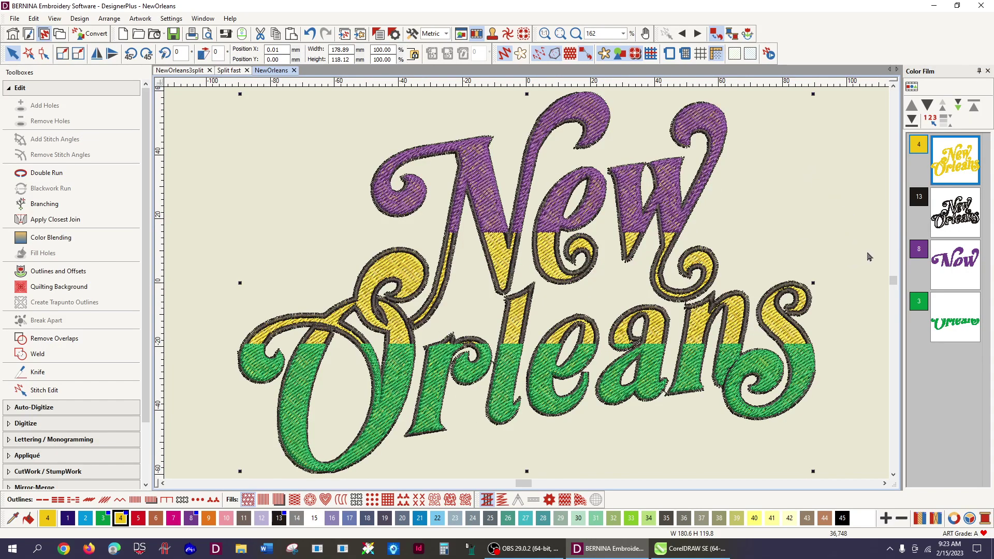
pyautogui.click(946, 327)
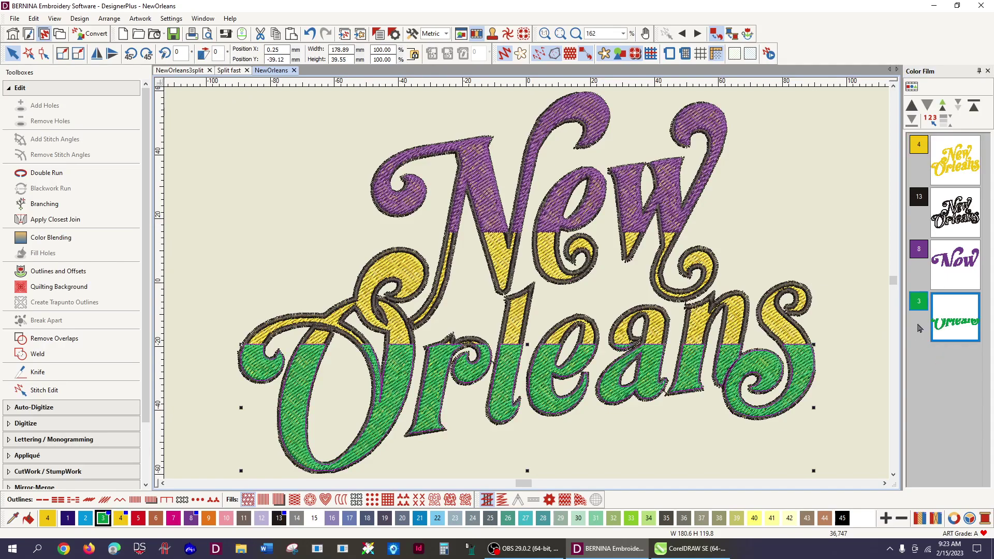
pyautogui.press('Left')
pyautogui.press('Left')
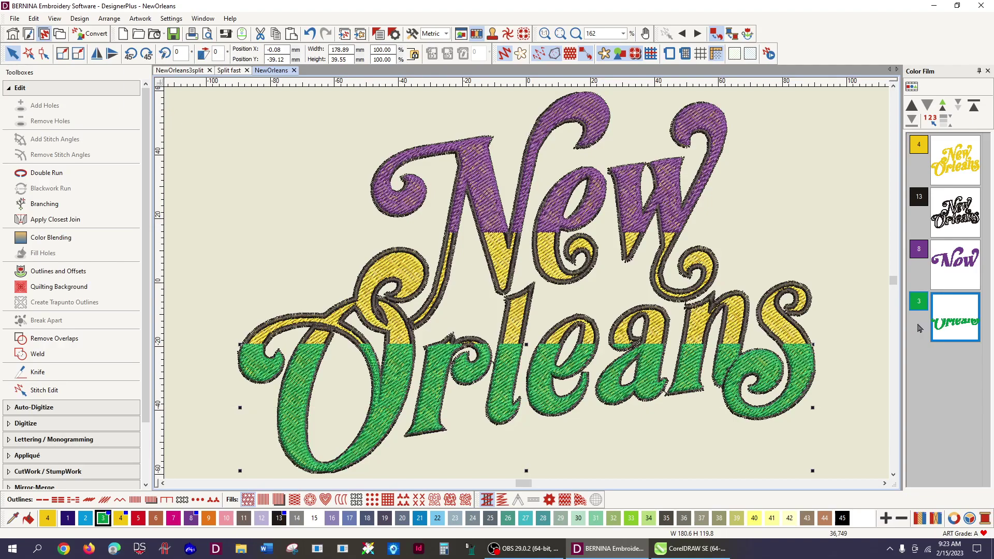
# Step: Hide the black color 13 outline and nudge the green Orleans lettering right to an X position of 0.08 mm
pyautogui.rightClick(957, 215)
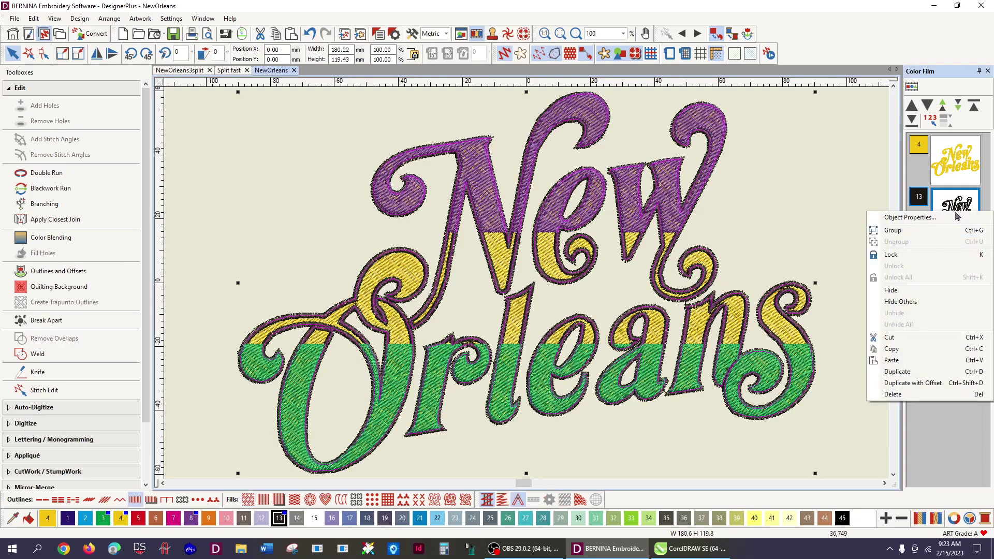
pyautogui.click(913, 293)
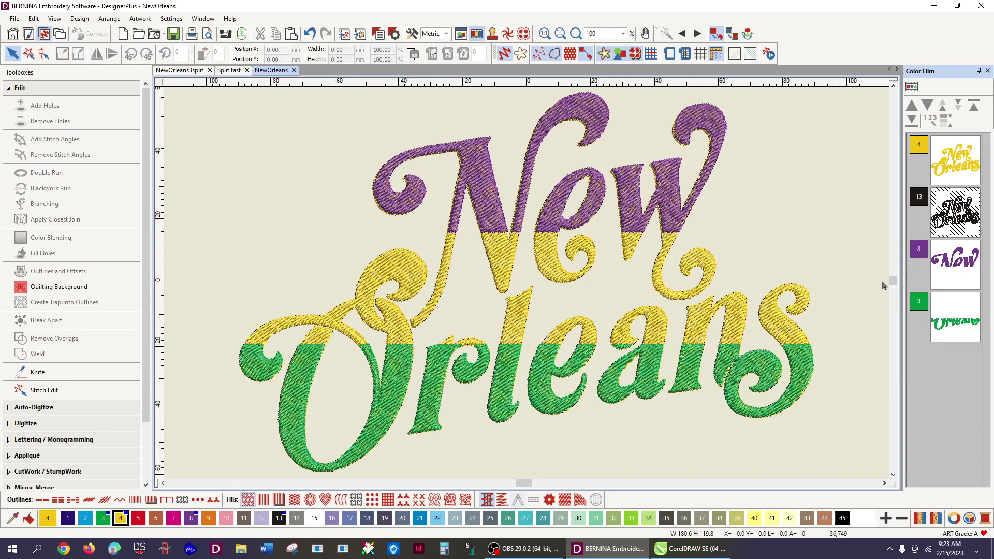
pyautogui.click(950, 328)
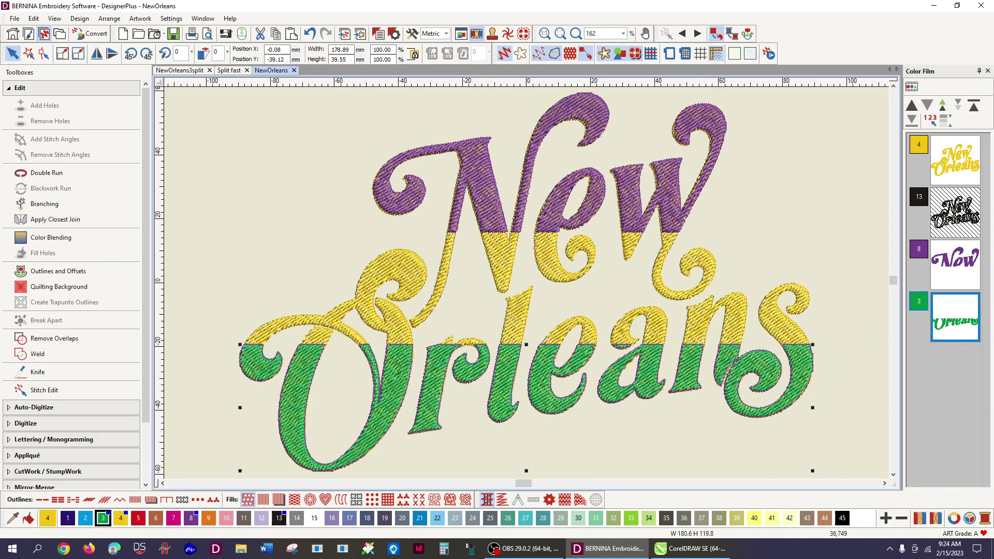
pyautogui.press('Right')
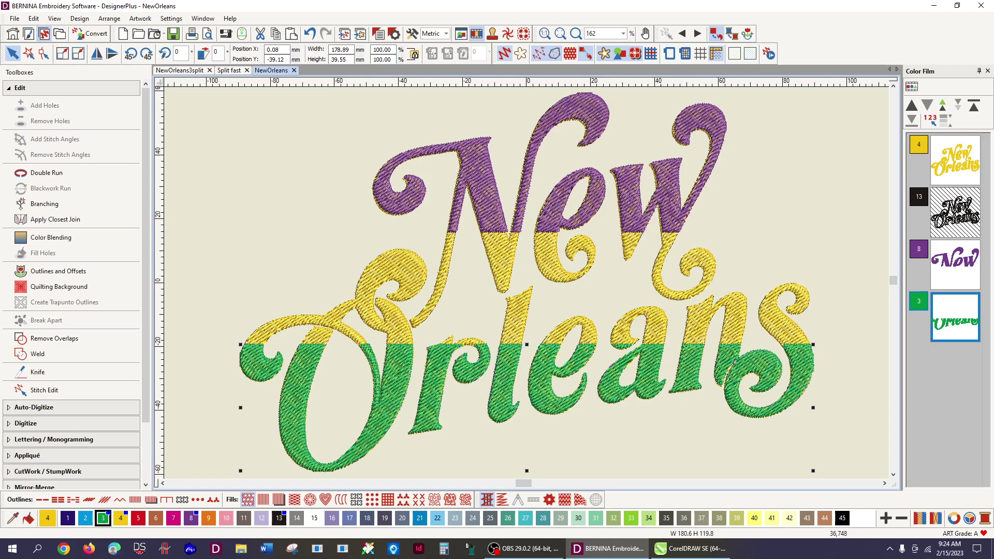
# Step: Nudge the purple w of New left to an X position of 44.14 mm
pyautogui.click(669, 189)
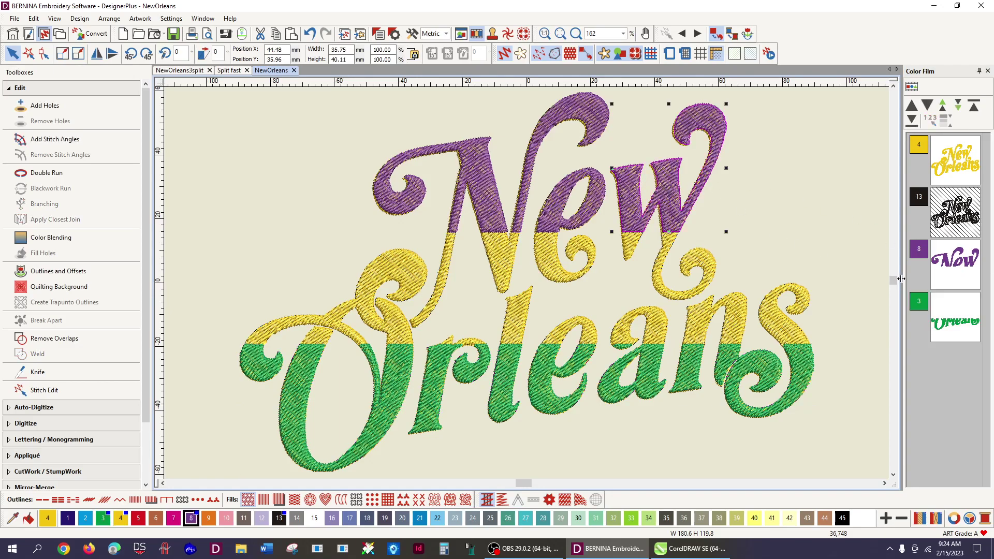
pyautogui.press('Left')
pyautogui.press('Left')
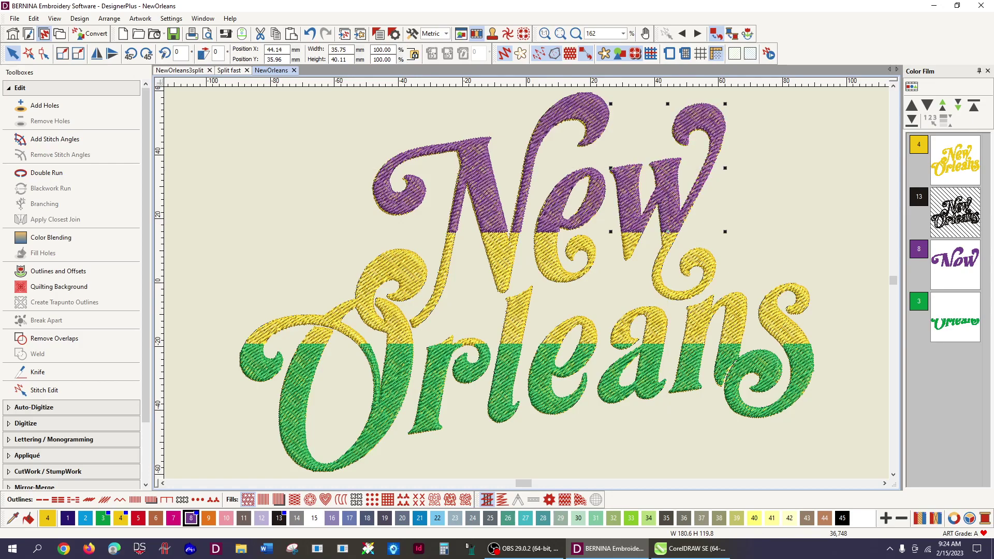
# Step: Try nudging the purple w down two increments, and undo both downward moves
pyautogui.press('Down')
pyautogui.press('Down')
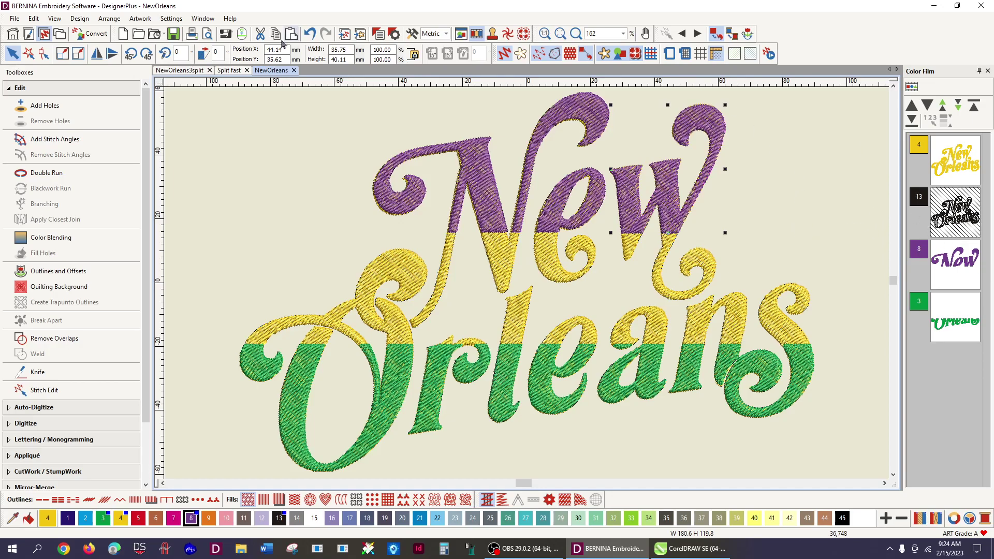
pyautogui.click(311, 34)
pyautogui.click(310, 34)
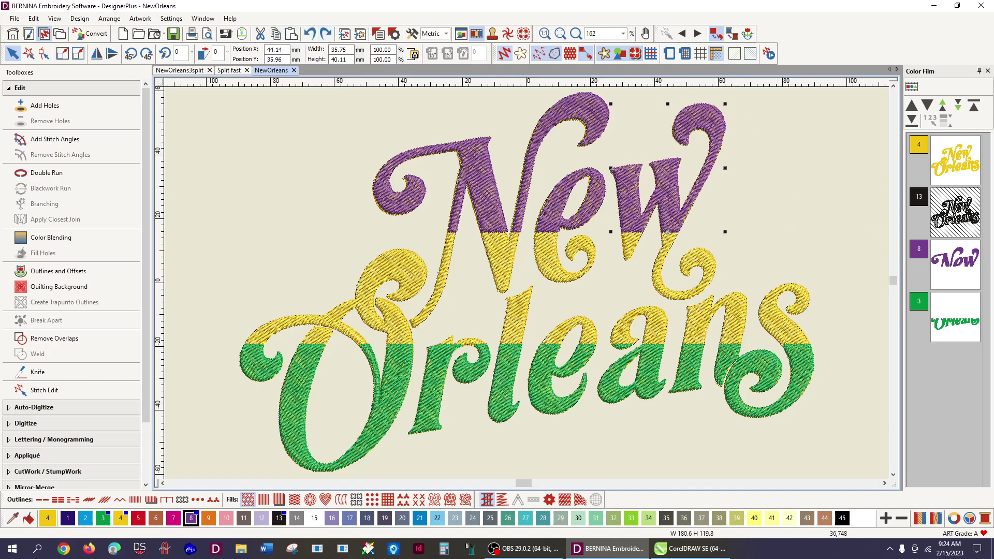
# Step: Nudge the whole purple New lettering down and left to X 6.85 mm and Y 37.47 mm
pyautogui.click(963, 270)
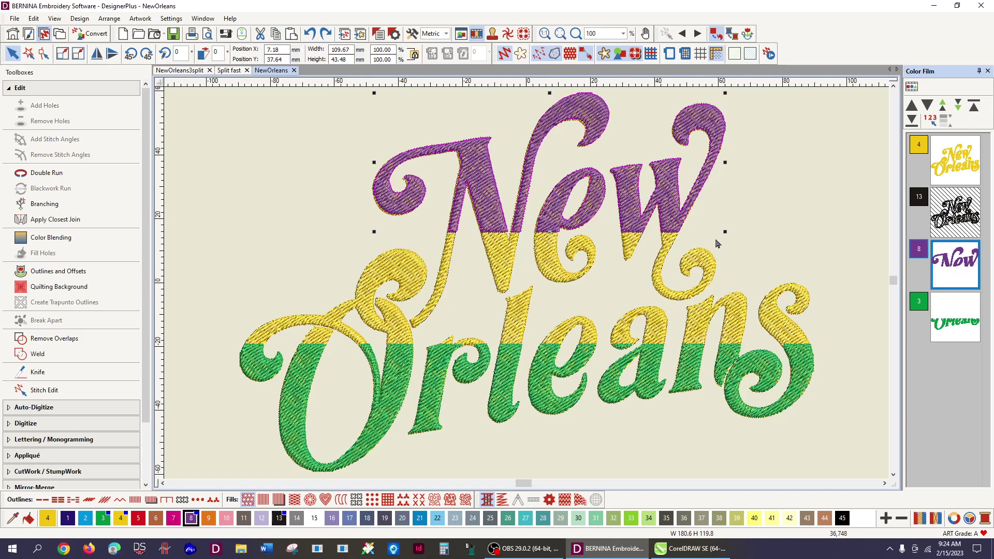
pyautogui.press('Down')
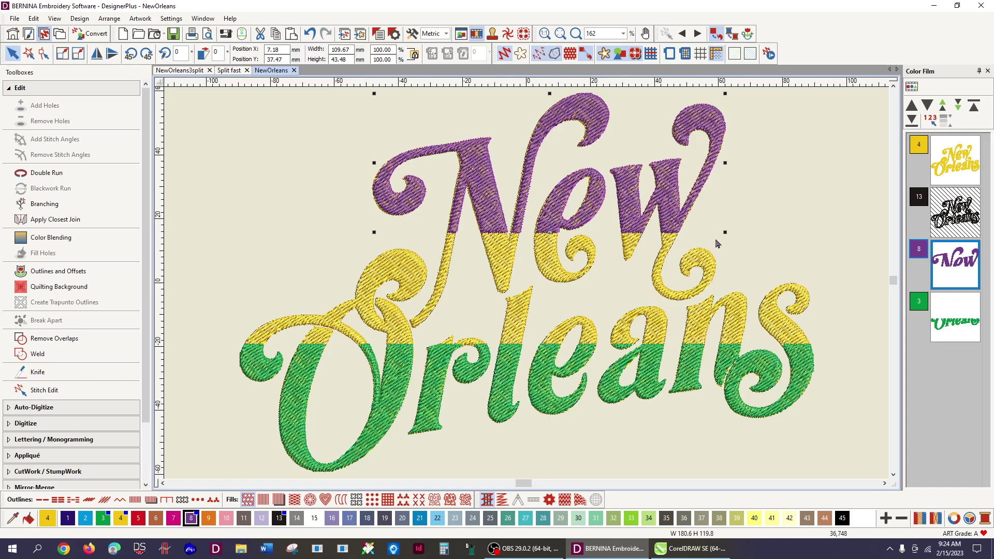
pyautogui.press('Left')
pyautogui.press('Left')
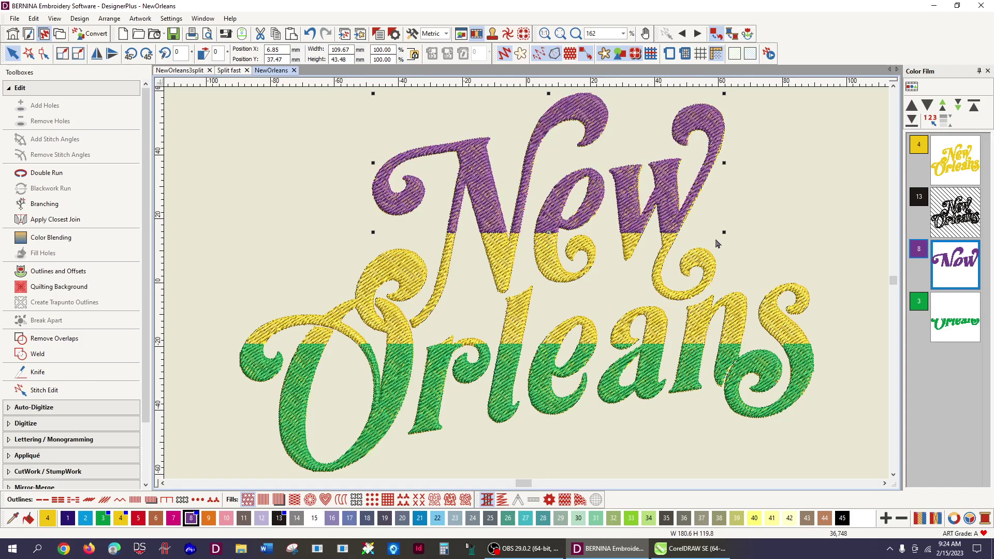
pyautogui.click(824, 460)
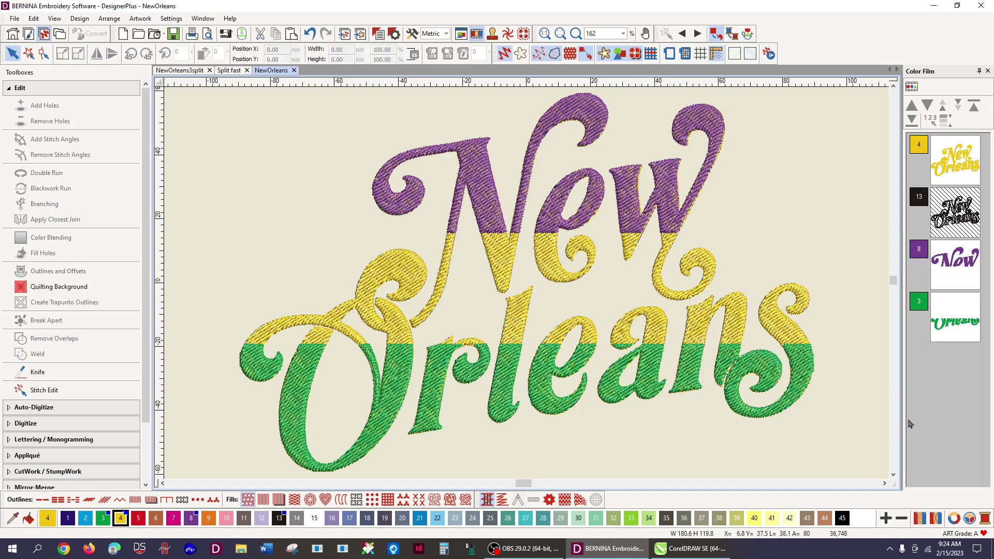
# Step: Cut the gold color 4 lettering with the Knife along a horizontal line through New, just above the purple band's lower edge
pyautogui.click(961, 169)
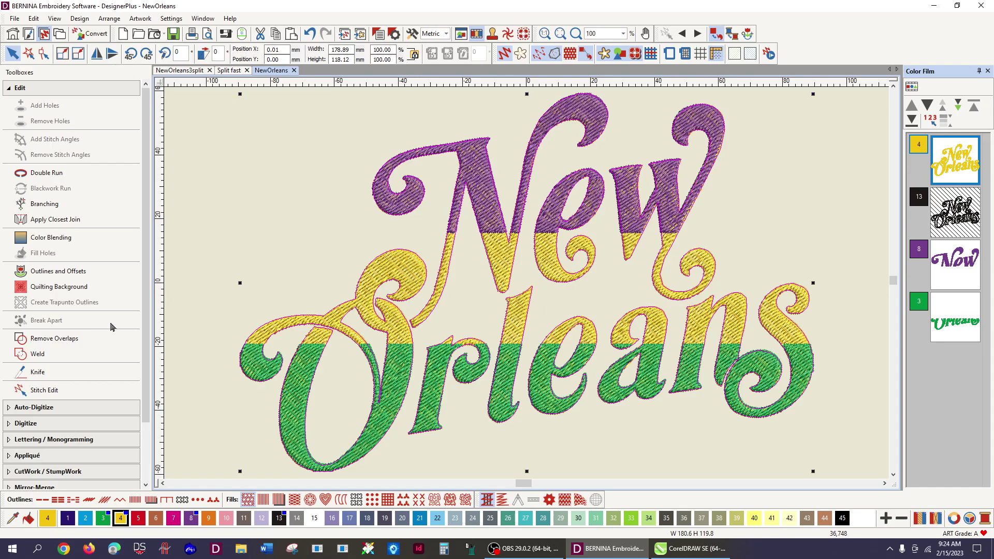
pyautogui.click(43, 375)
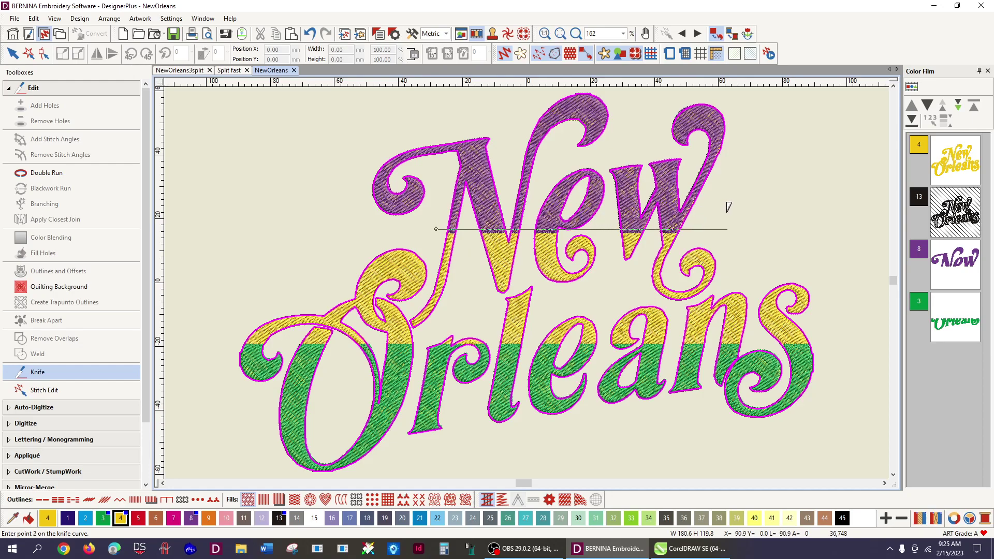
pyautogui.click(694, 206)
pyautogui.press('Return')
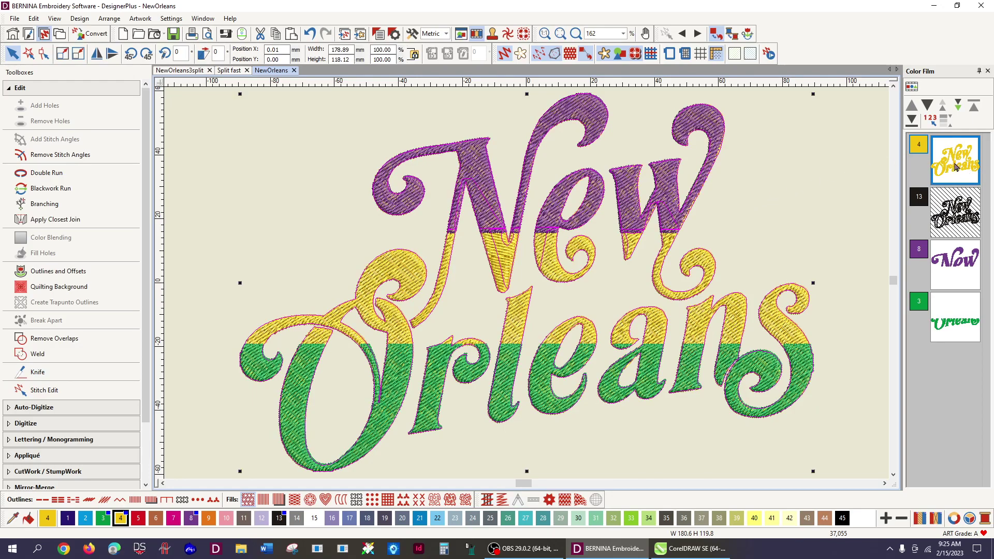
# Step: Hide the purple color 8 lettering and delete the gold pieces of N, e and w above the knife cut
pyautogui.rightClick(964, 267)
pyautogui.click(903, 342)
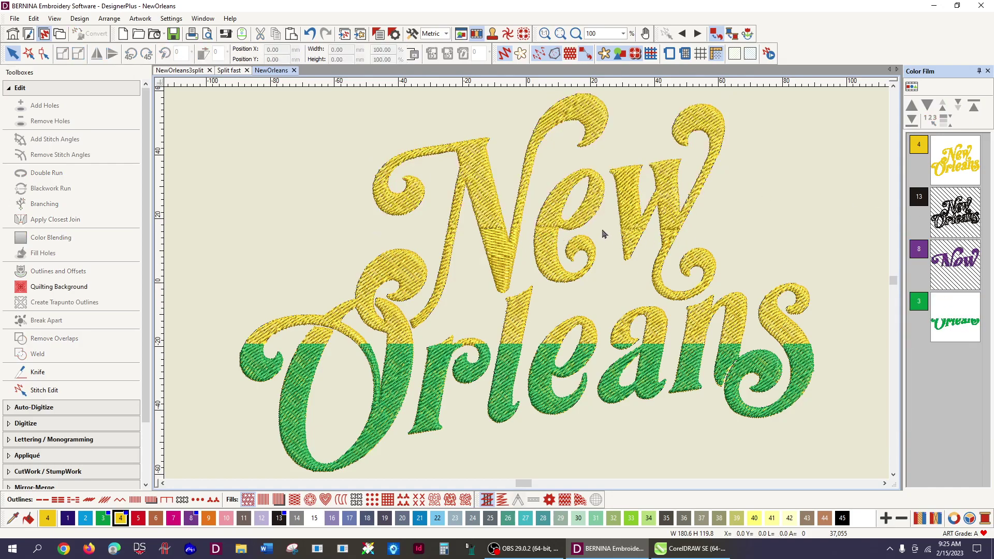
pyautogui.click(480, 163)
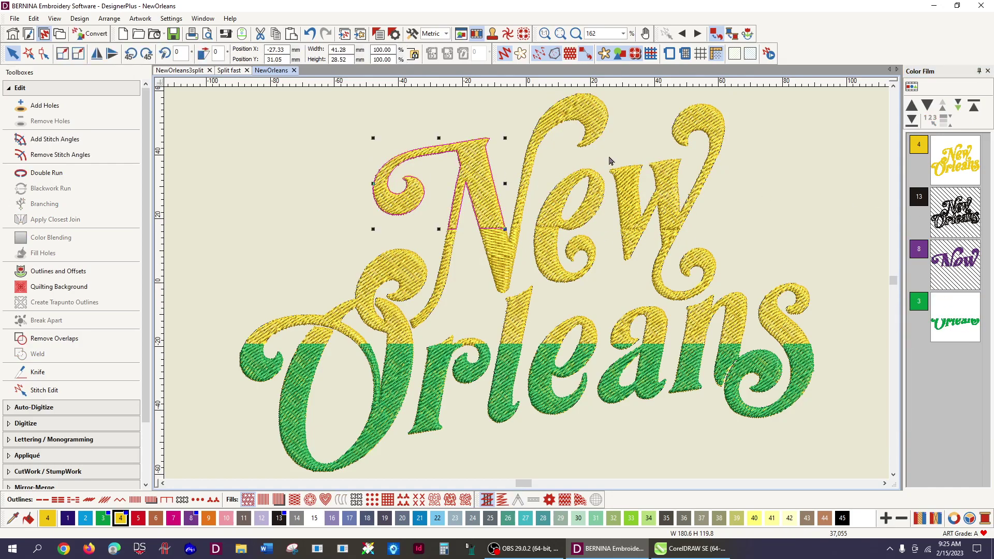
pyautogui.press('Delete')
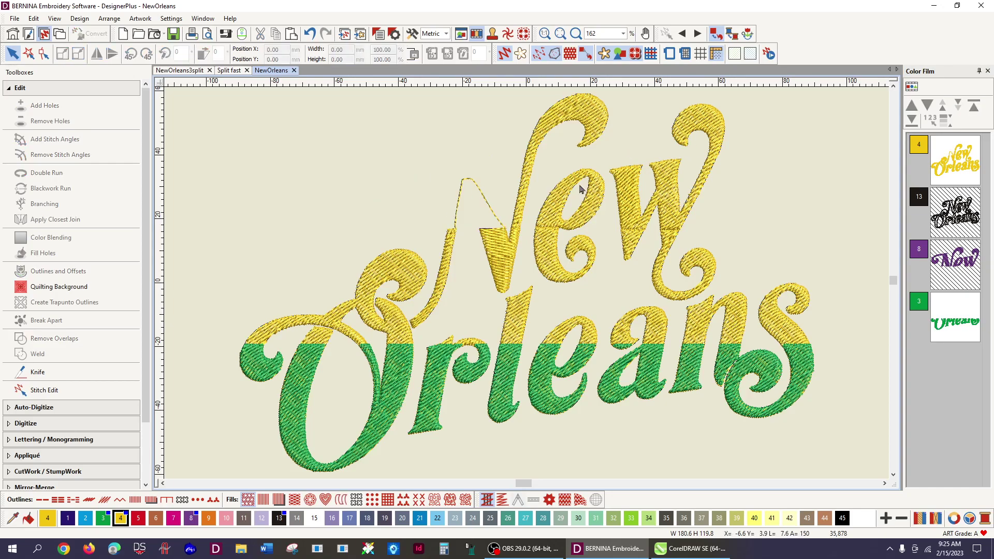
pyautogui.click(523, 202)
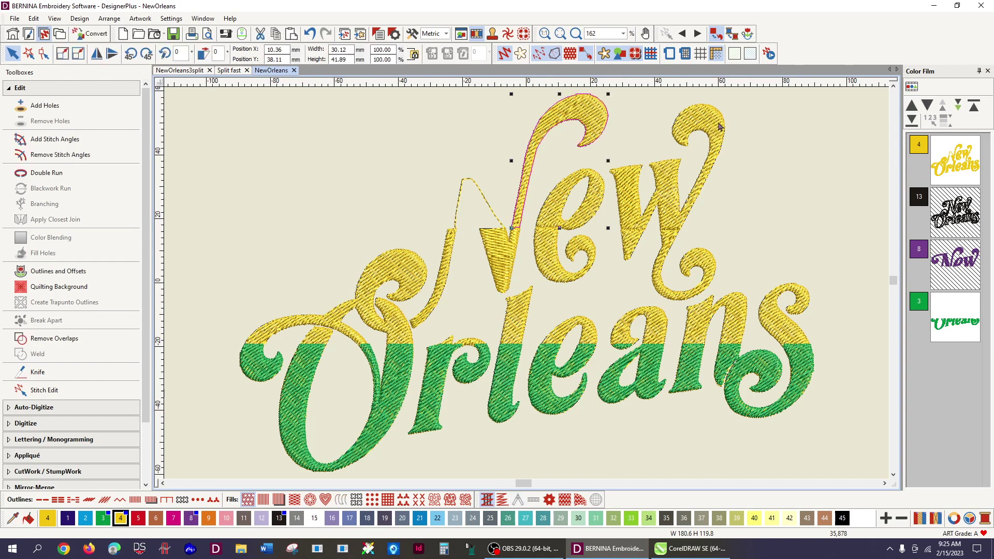
pyautogui.press('Delete')
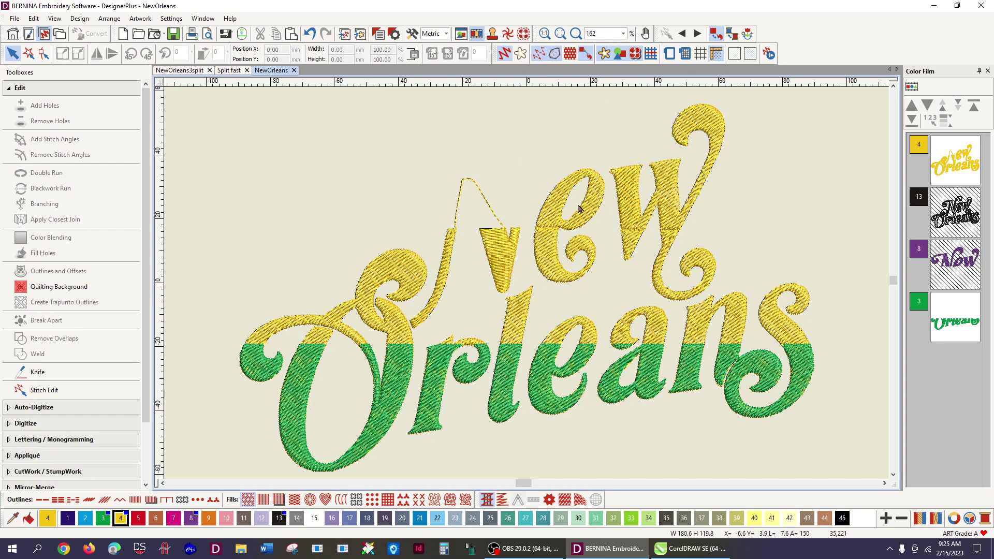
pyautogui.click(598, 204)
pyautogui.press('Delete')
pyautogui.click(636, 203)
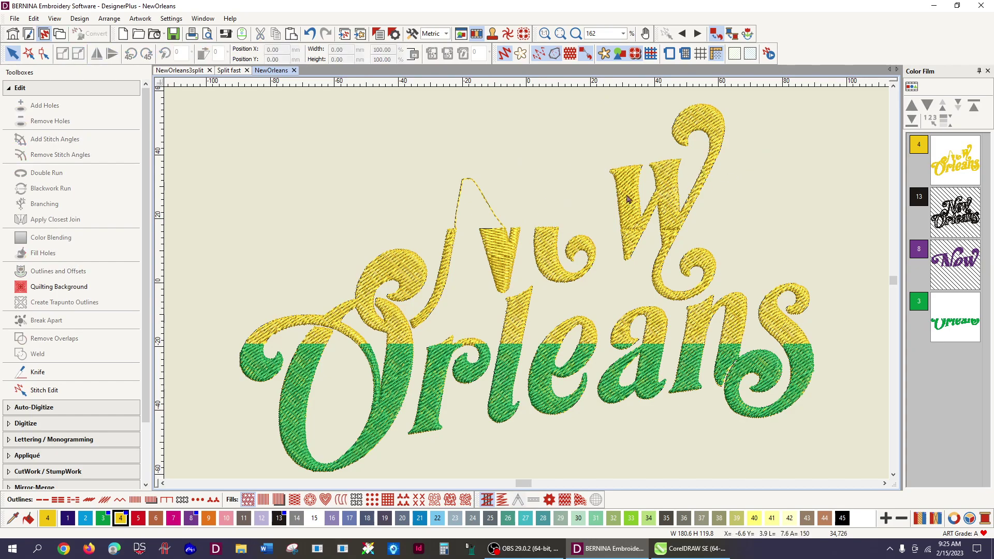
pyautogui.press('Delete')
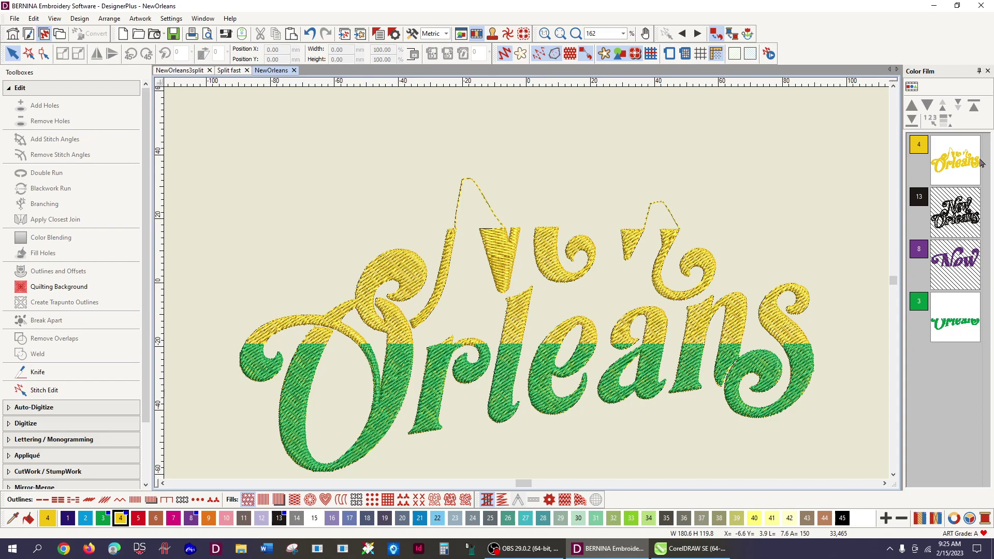
# Step: Cut the gold lettering with the Knife along a horizontal line across Orleans, just below the green band's upper edge
pyautogui.click(960, 167)
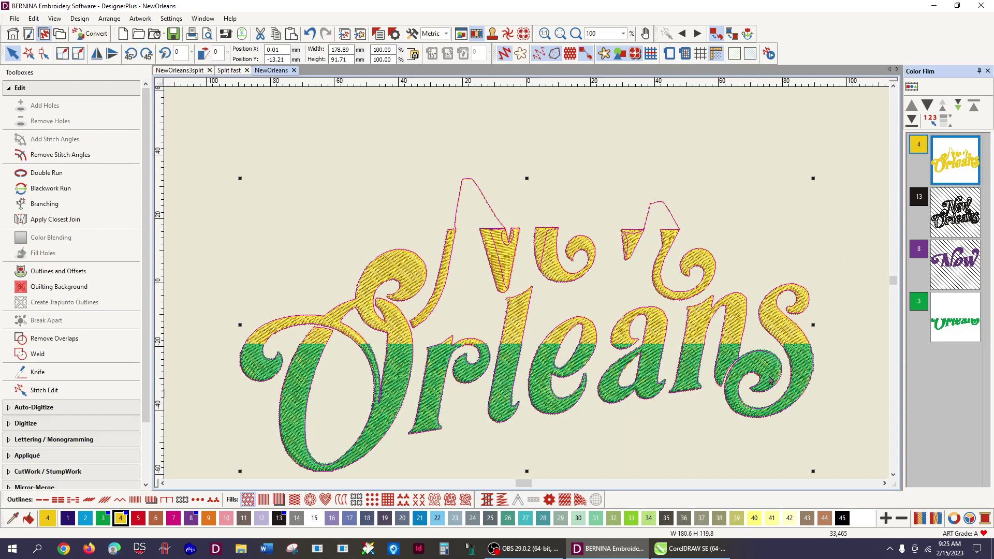
pyautogui.click(42, 375)
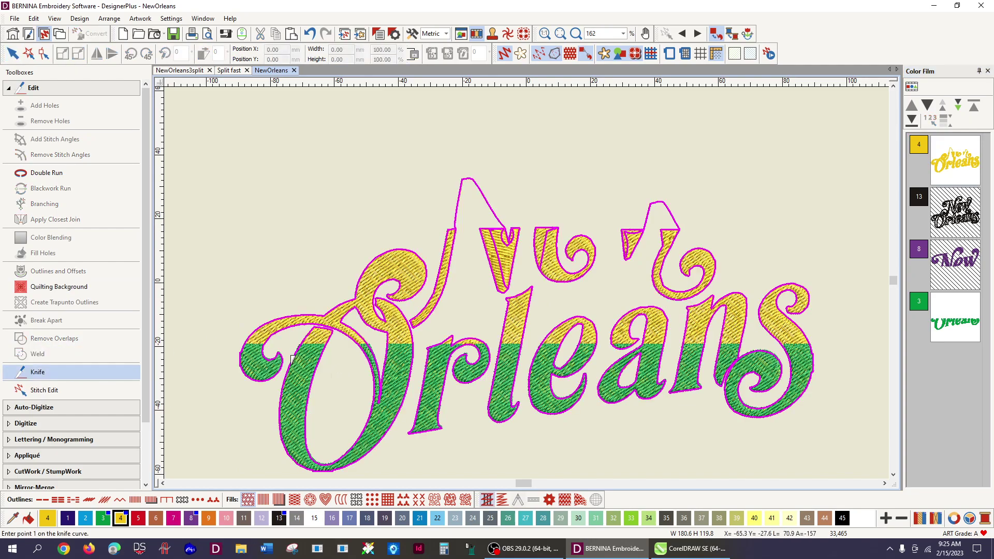
pyautogui.click(235, 347)
pyautogui.press('c')
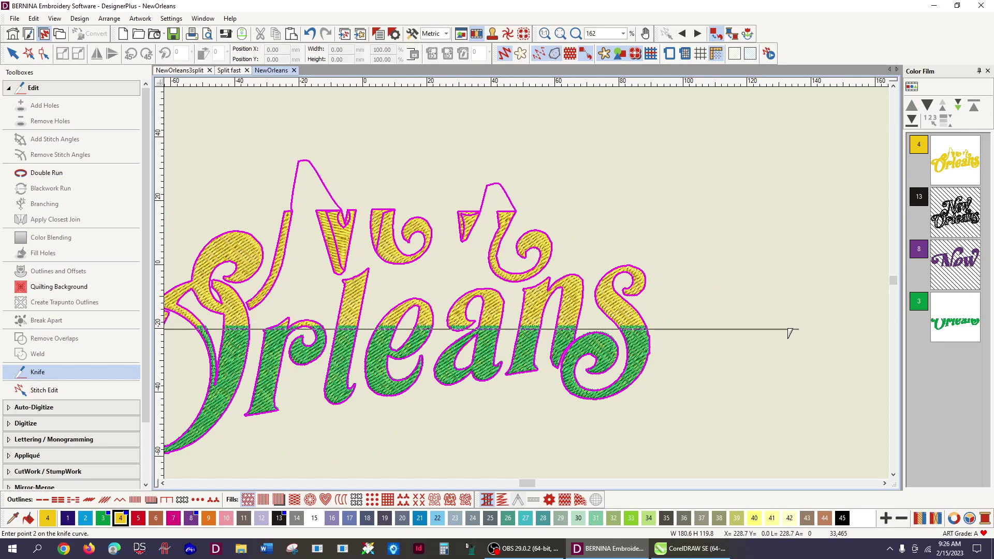
pyautogui.click(653, 329)
pyautogui.press('Return')
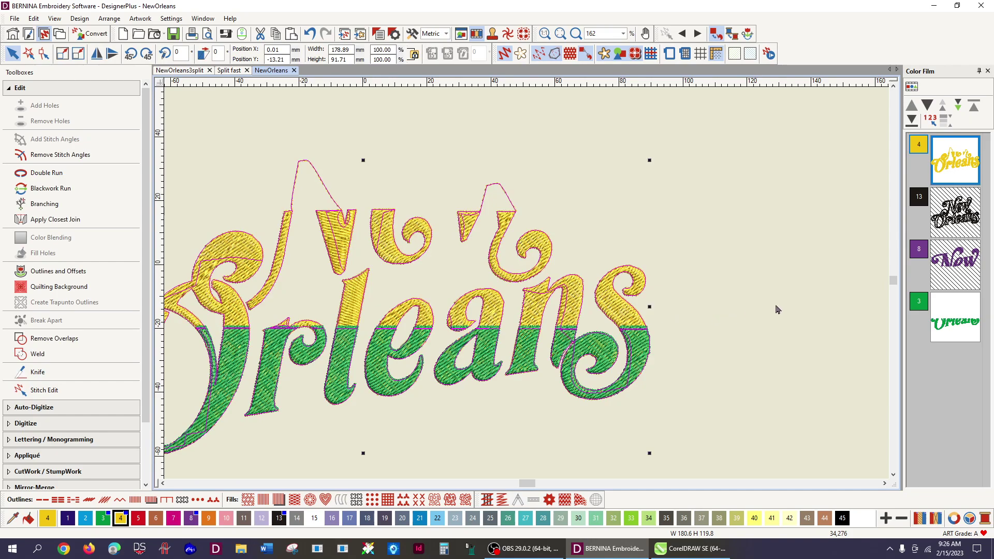
# Step: Hide the green color 3 lettering and delete the gold pieces of s and n below the knife cut
pyautogui.rightClick(951, 325)
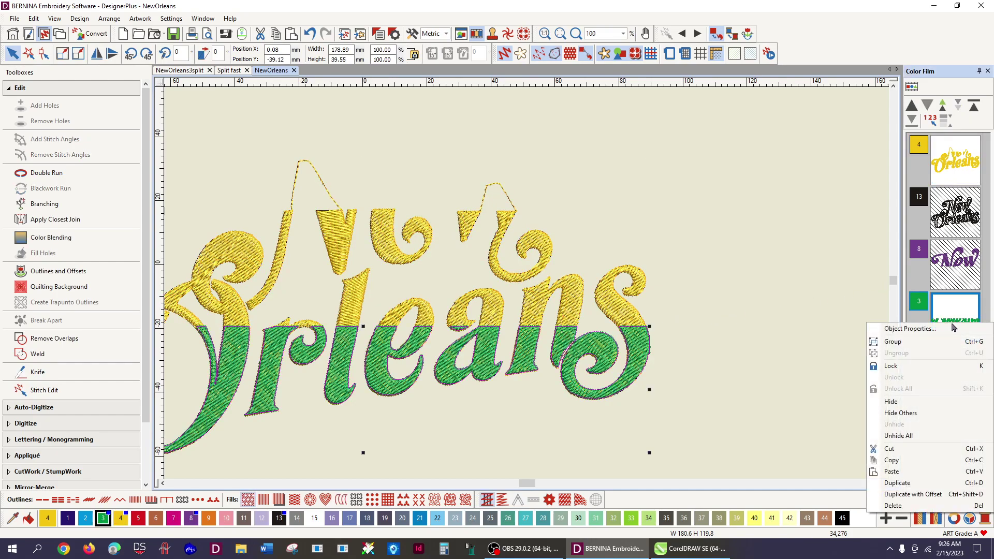
pyautogui.click(907, 405)
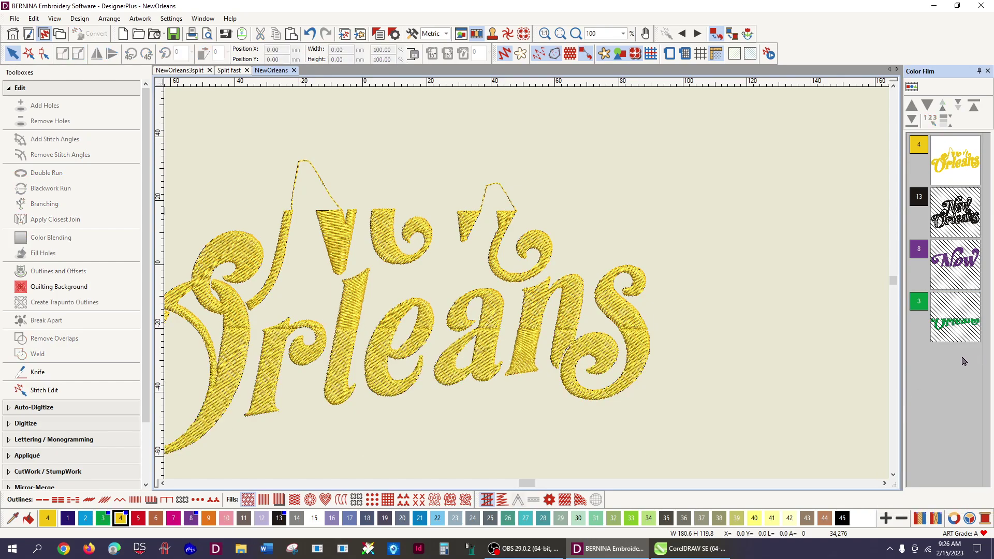
pyautogui.moveTo(530, 484); pyautogui.dragTo(528, 484)
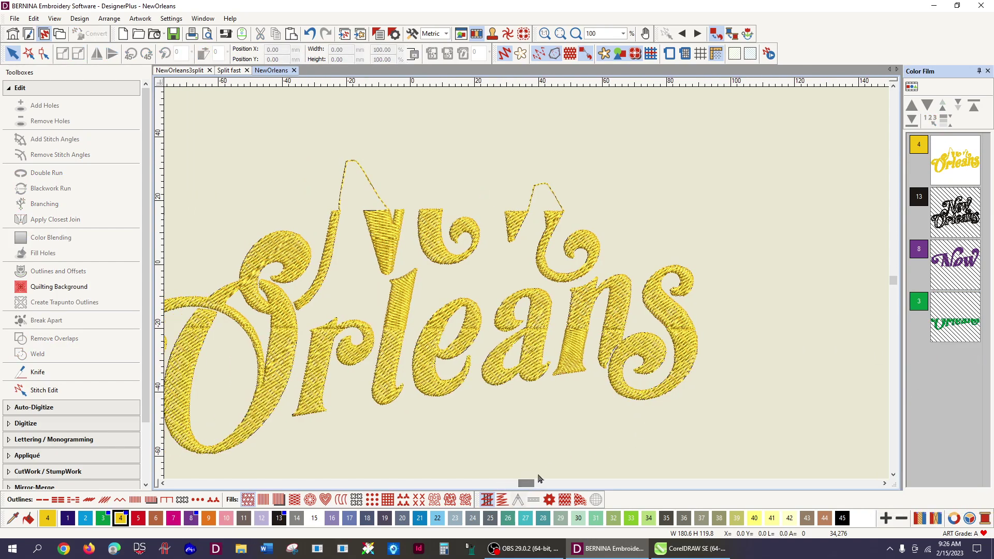
pyautogui.click(687, 355)
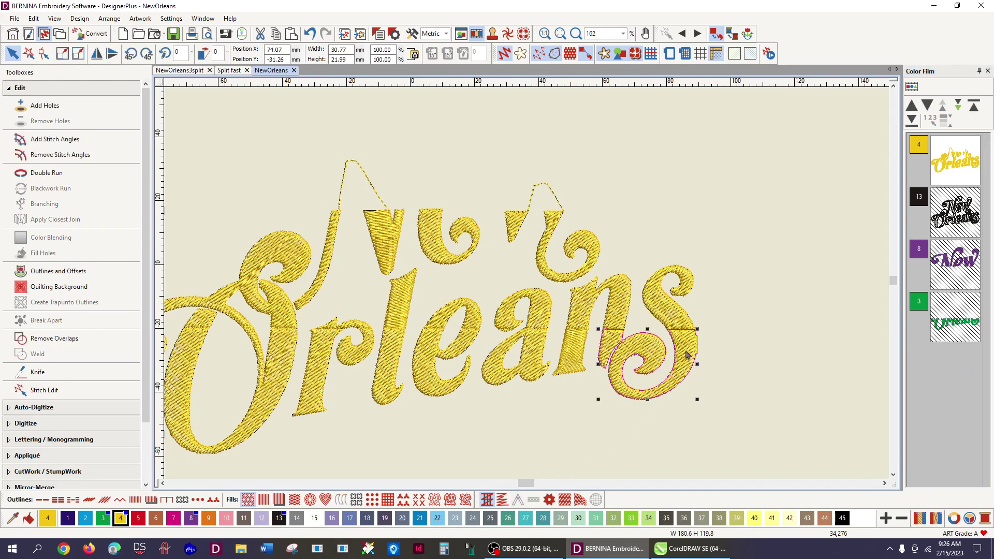
pyautogui.press('Delete')
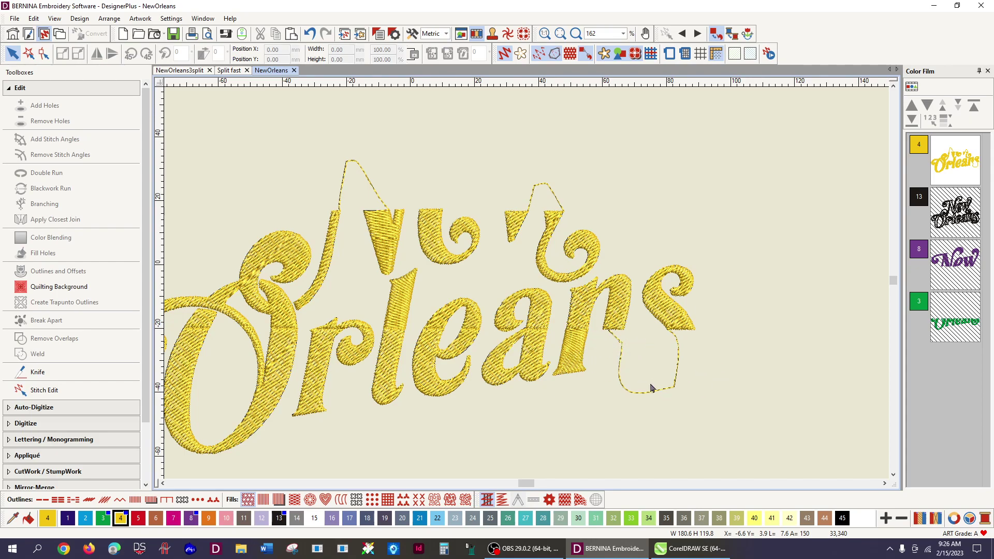
pyautogui.click(574, 352)
pyautogui.press('Delete')
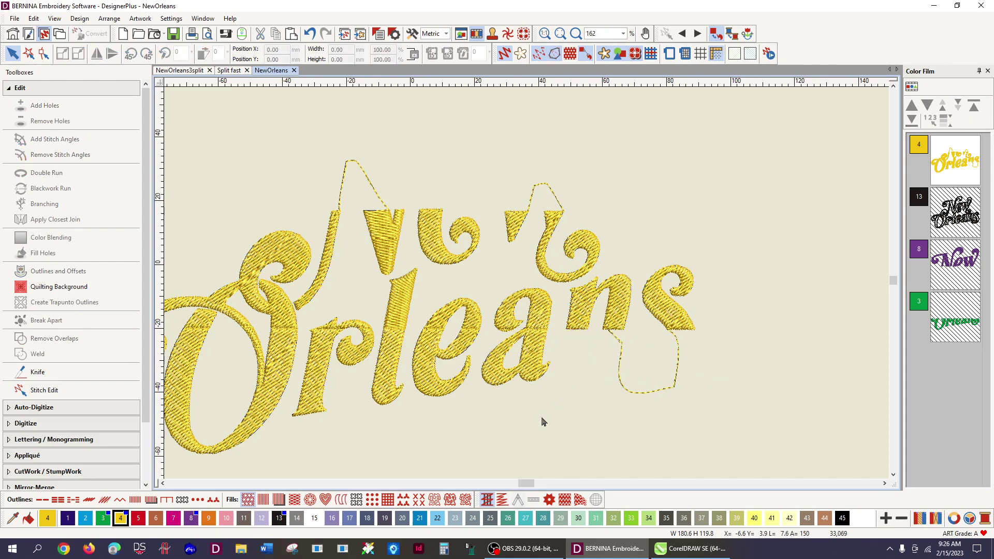
# Step: Delete the gold pieces of a, e, l and the r's arm in Orleans below the knife cut
pyautogui.click(535, 356)
pyautogui.press('Delete')
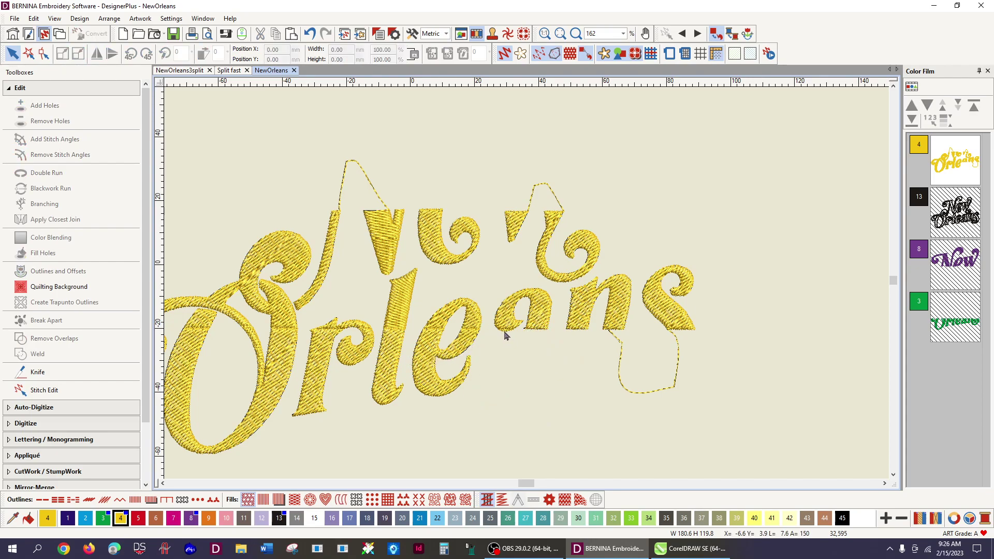
pyautogui.click(464, 345)
pyautogui.press('Delete')
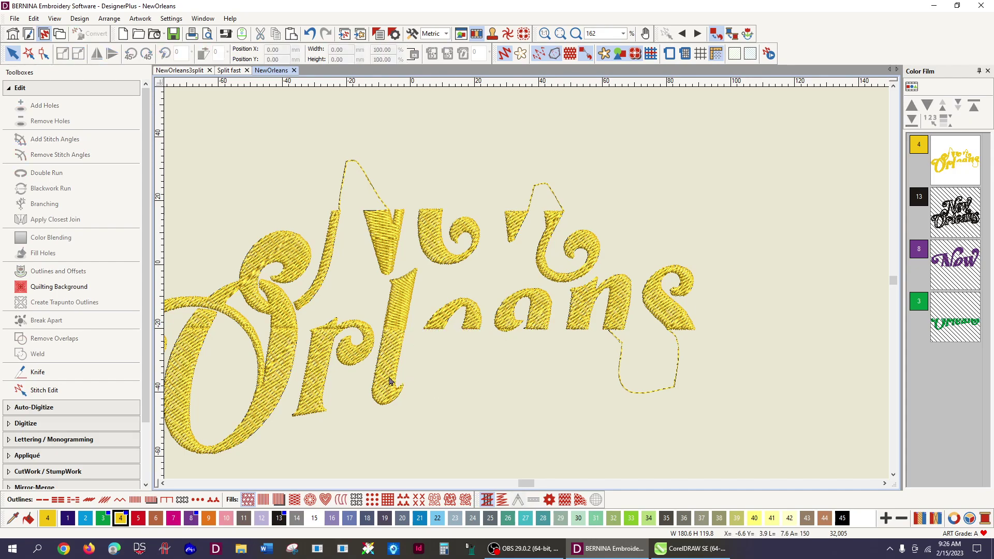
pyautogui.click(394, 354)
pyautogui.press('Delete')
pyautogui.click(355, 357)
pyautogui.press('Delete')
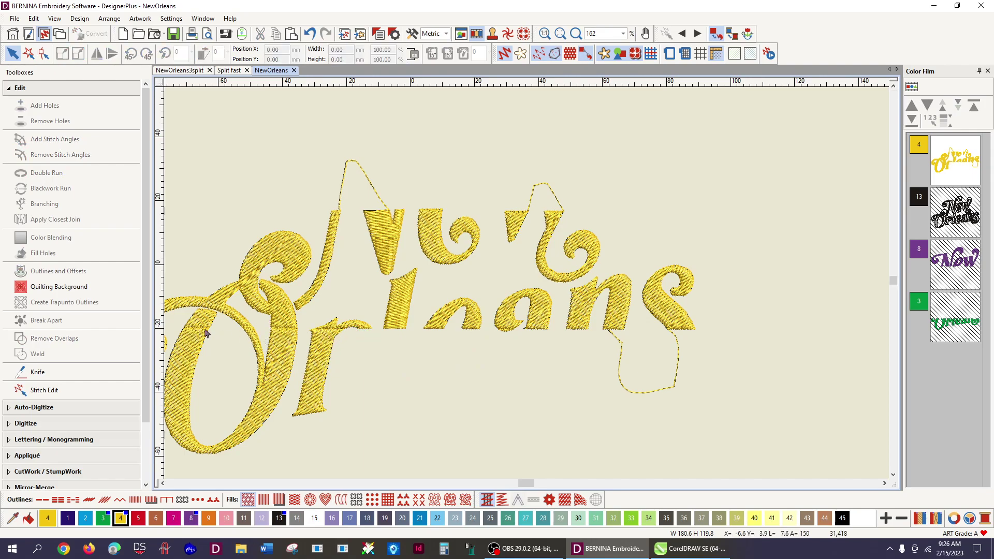
# Step: Delete the gold pieces of the r's stem, the O and the O's curled swash below the knife cut
pyautogui.click(322, 352)
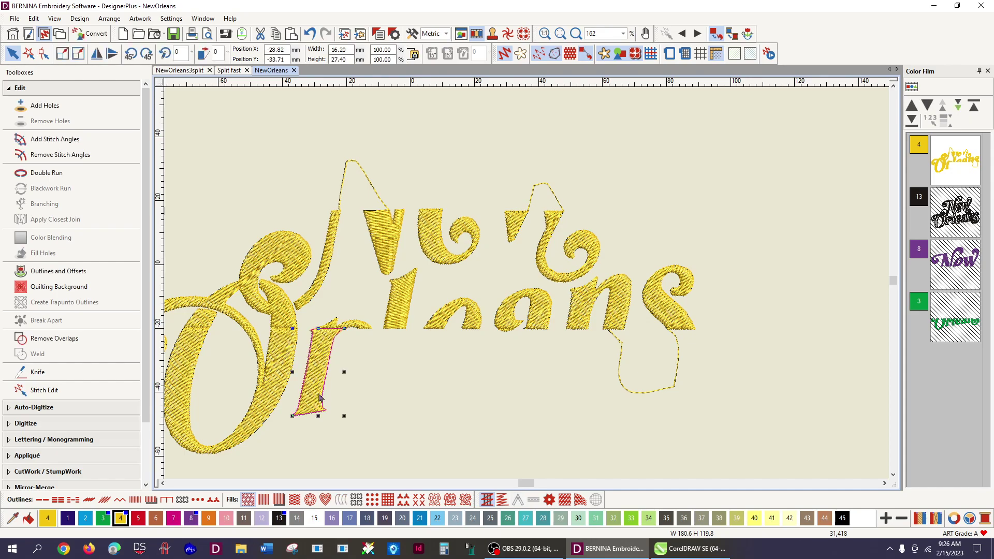
pyautogui.press('Delete')
pyautogui.click(274, 382)
pyautogui.press('Delete')
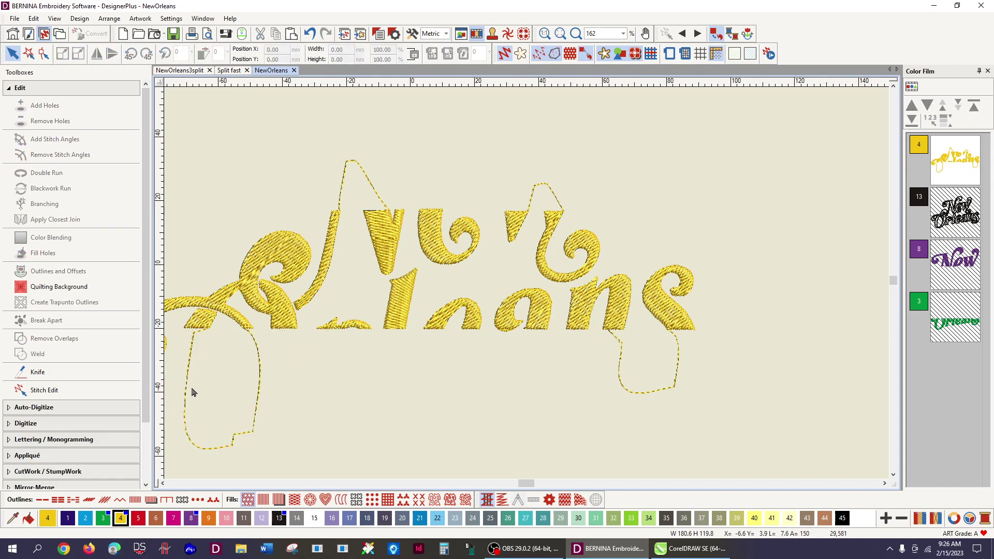
pyautogui.moveTo(527, 484); pyautogui.dragTo(522, 485)
pyautogui.click(308, 356)
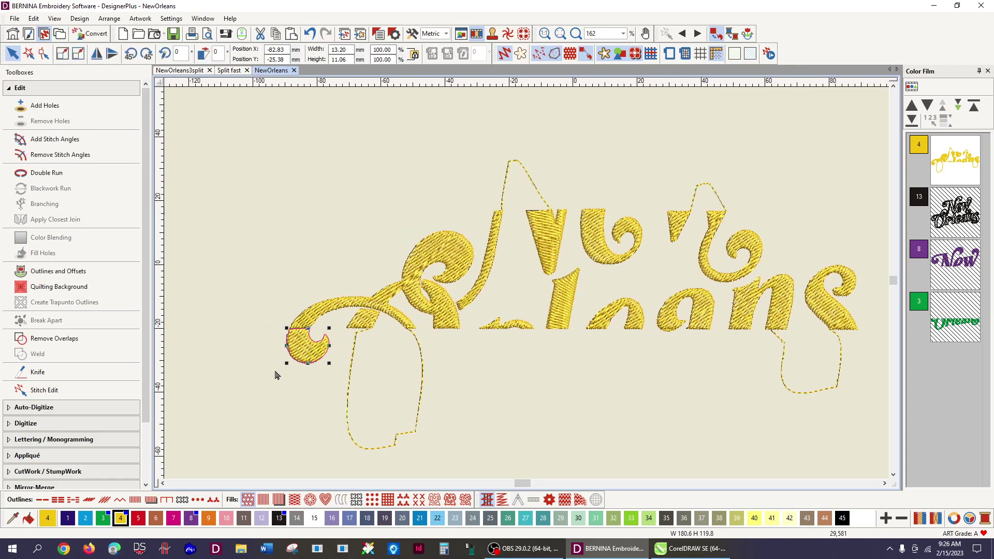
pyautogui.press('Delete')
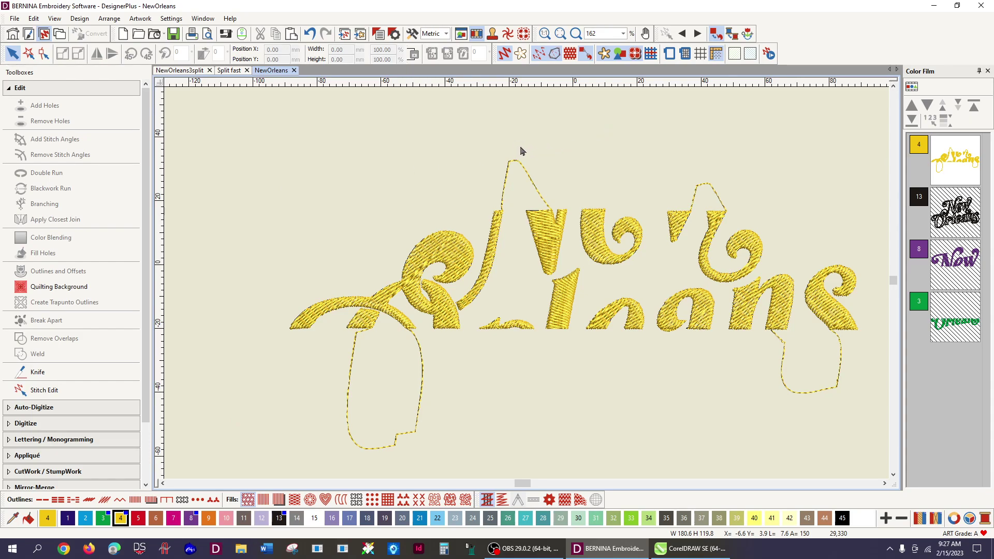
# Step: Unhide all objects and move the black color 13 outline to the end of the stitching order
pyautogui.rightClick(944, 219)
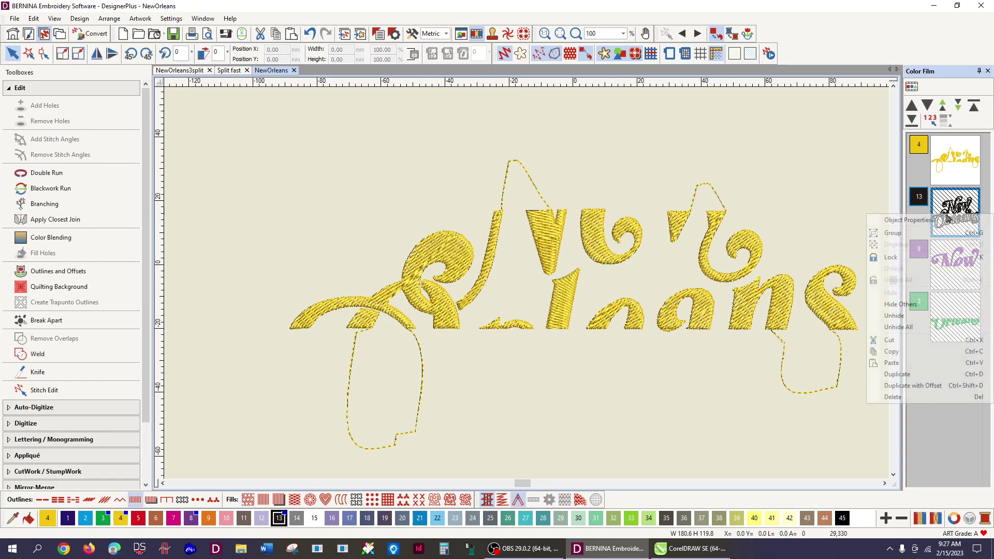
pyautogui.click(910, 327)
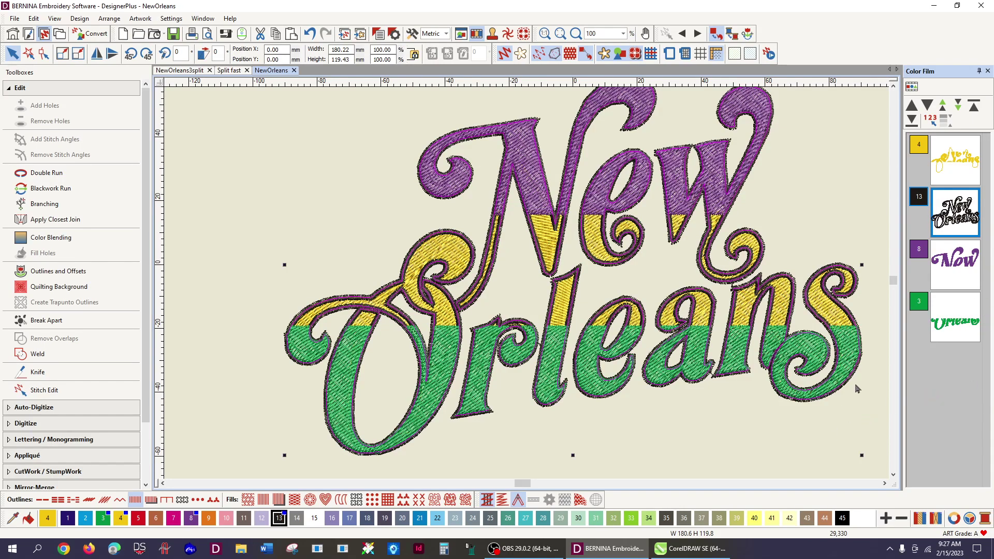
pyautogui.moveTo(950, 218); pyautogui.dragTo(949, 357)
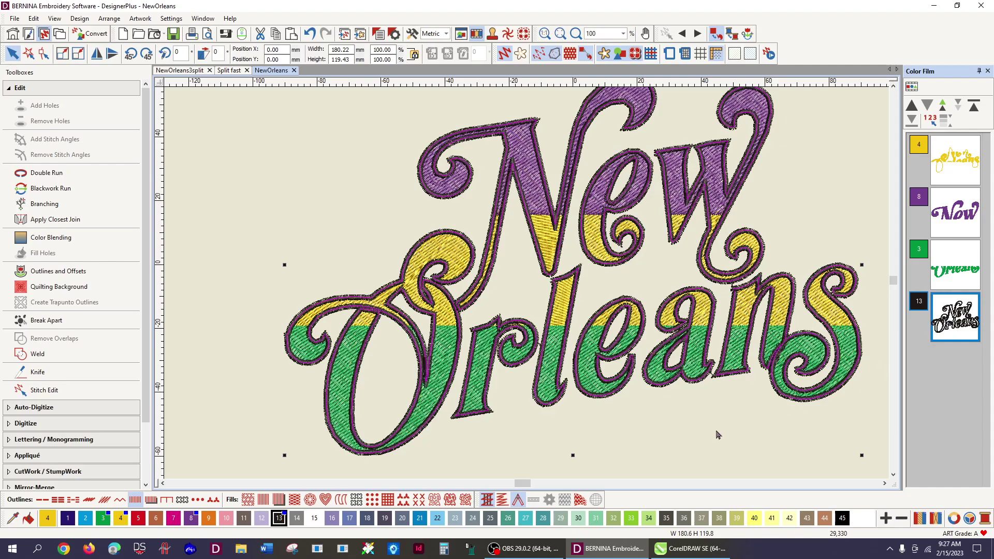
pyautogui.click(739, 468)
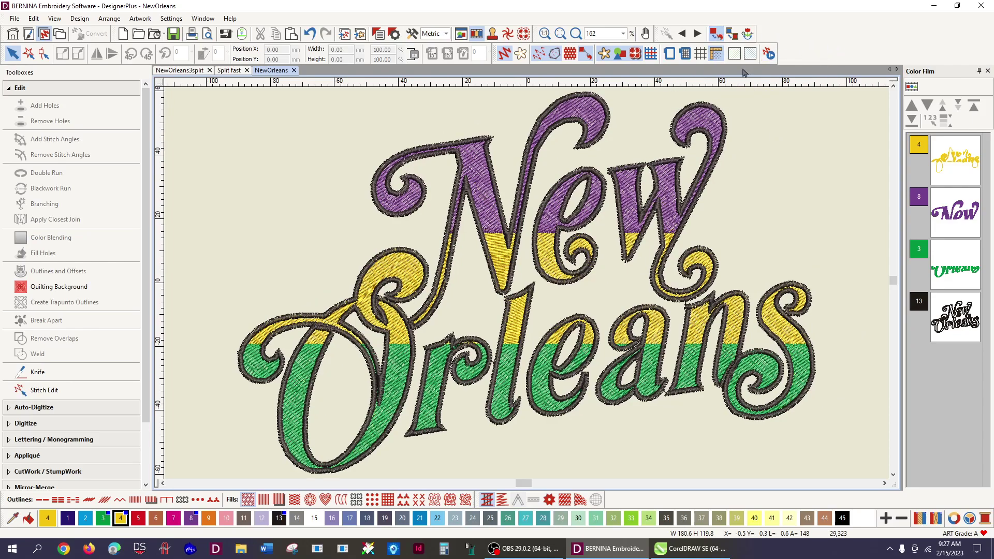
# Step: Preview the stitch-out of the complete design in the stitch player
pyautogui.click(769, 53)
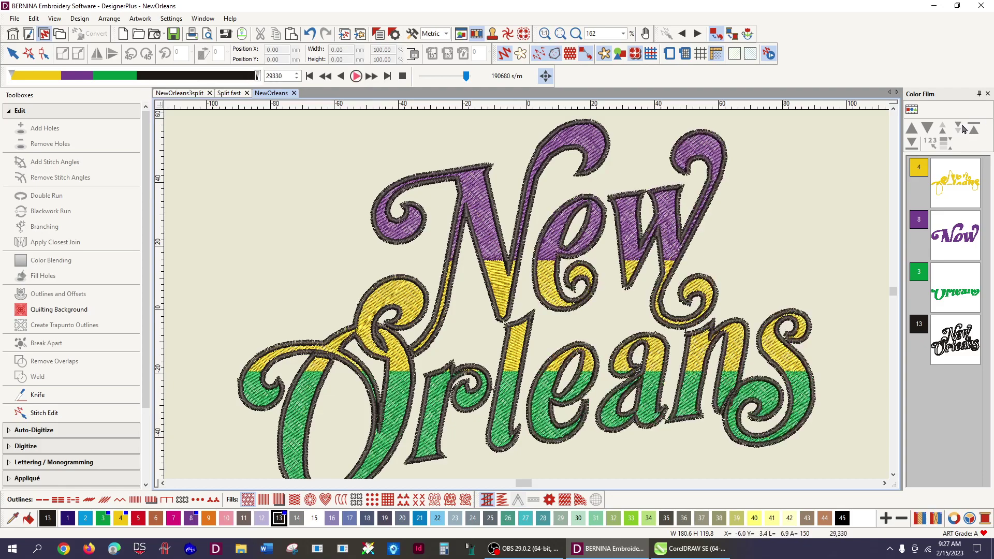
pyautogui.press('Escape')
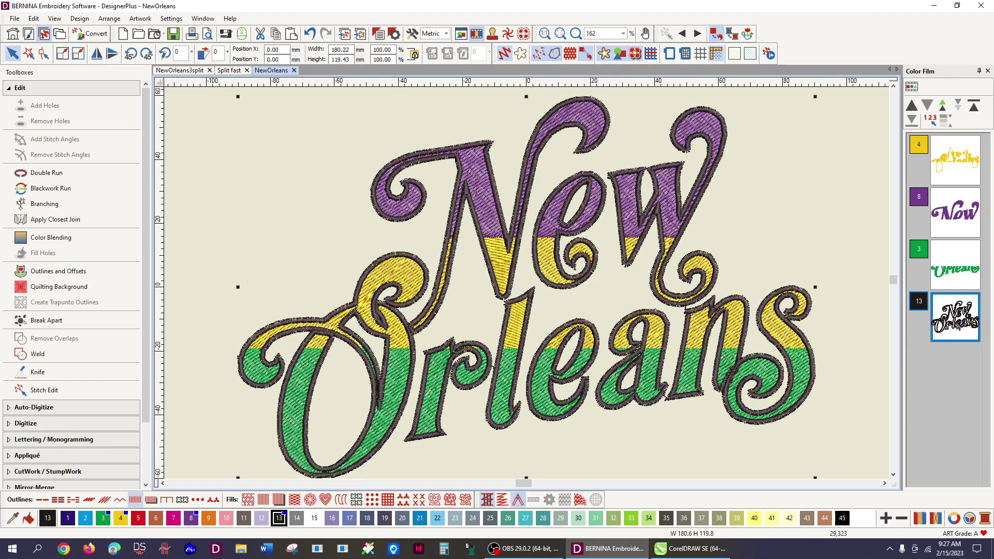
# Step: Change the Underlay 1 type of the black color 13 outline to Center Walk and apply it
pyautogui.rightClick(955, 324)
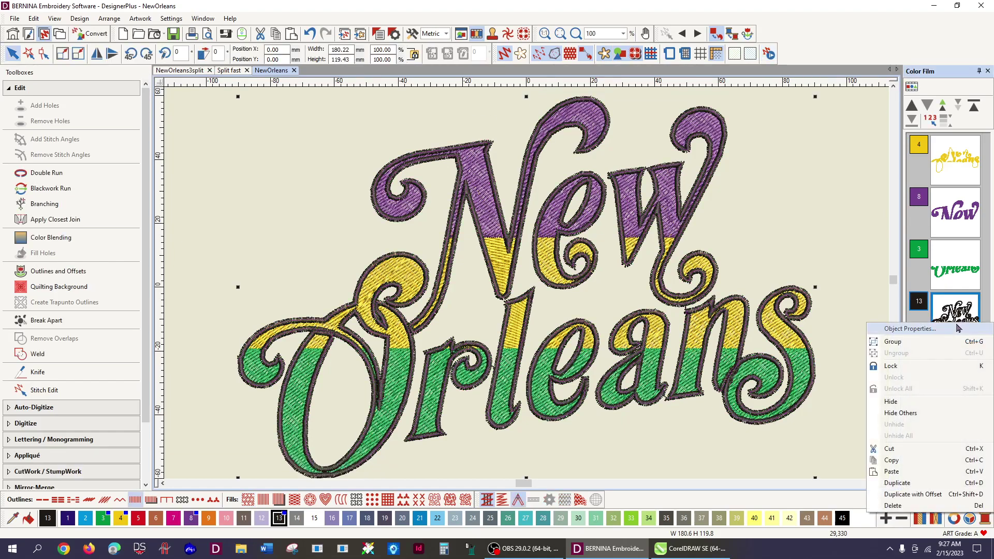
pyautogui.click(913, 330)
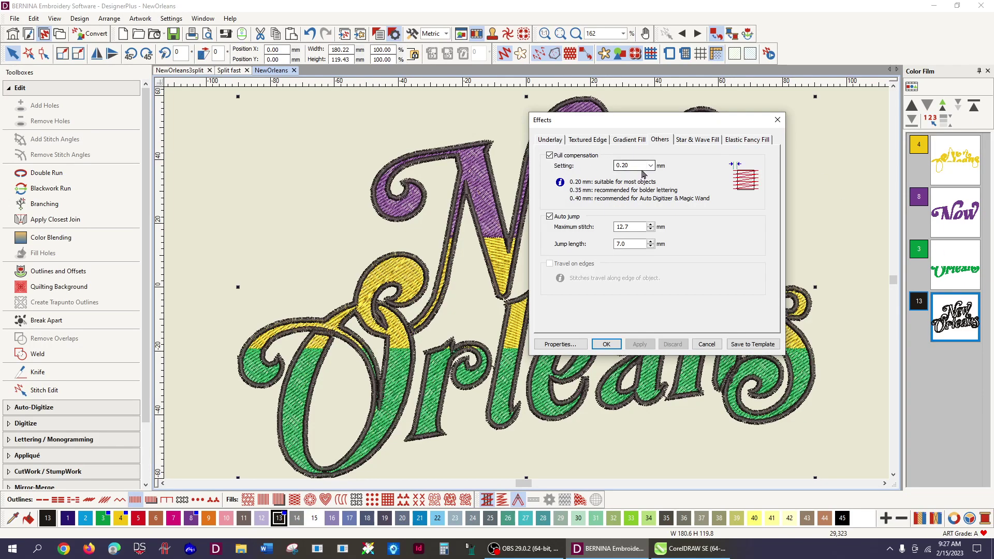
pyautogui.click(548, 139)
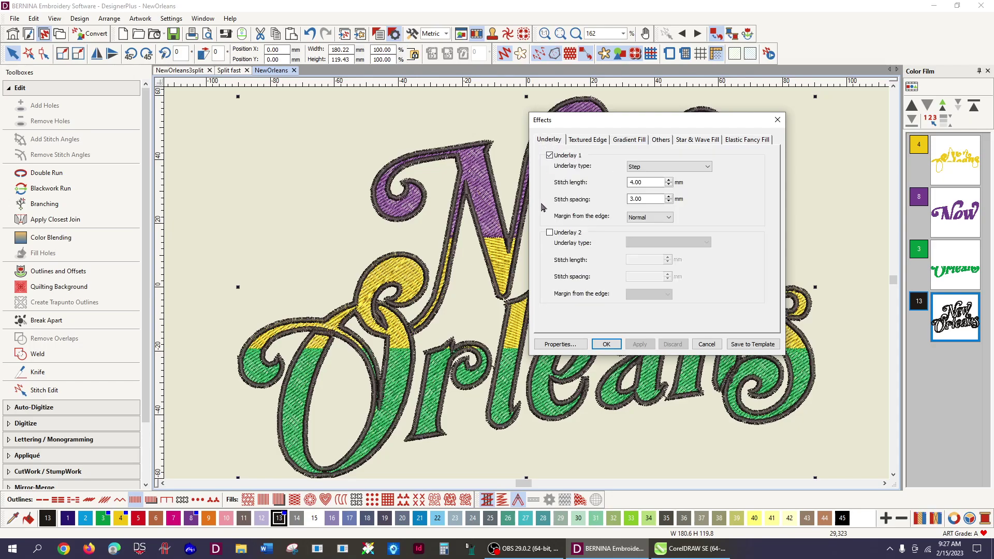
pyautogui.click(696, 166)
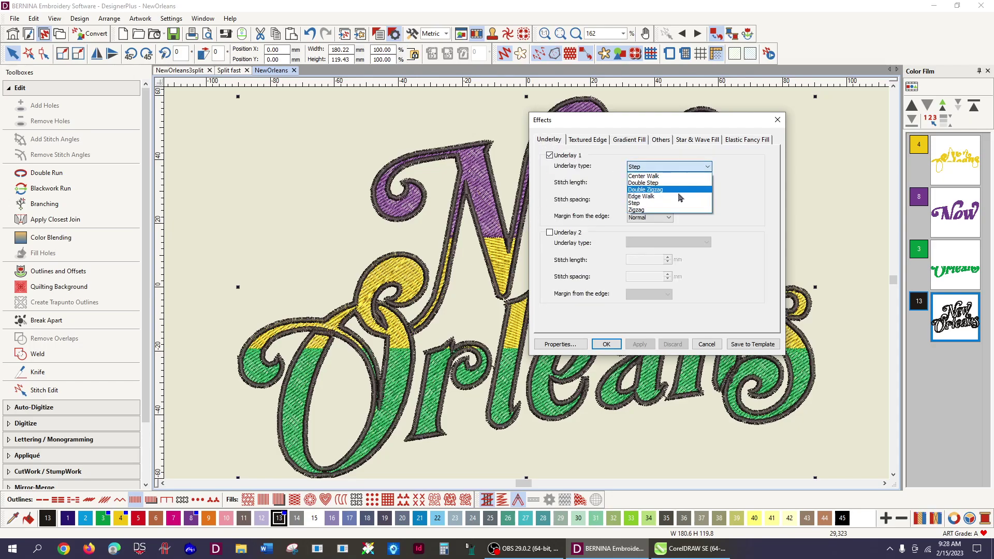
pyautogui.click(655, 178)
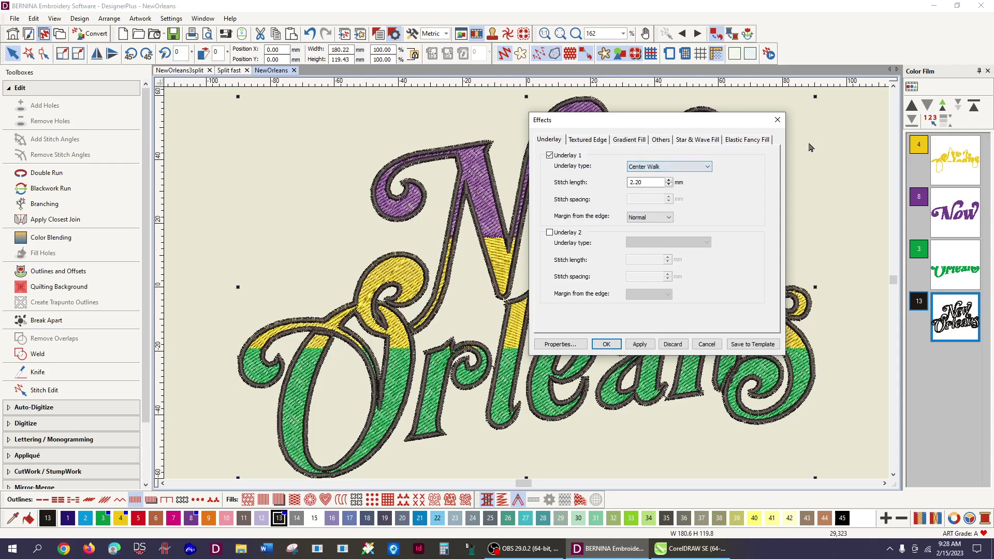
pyautogui.click(637, 346)
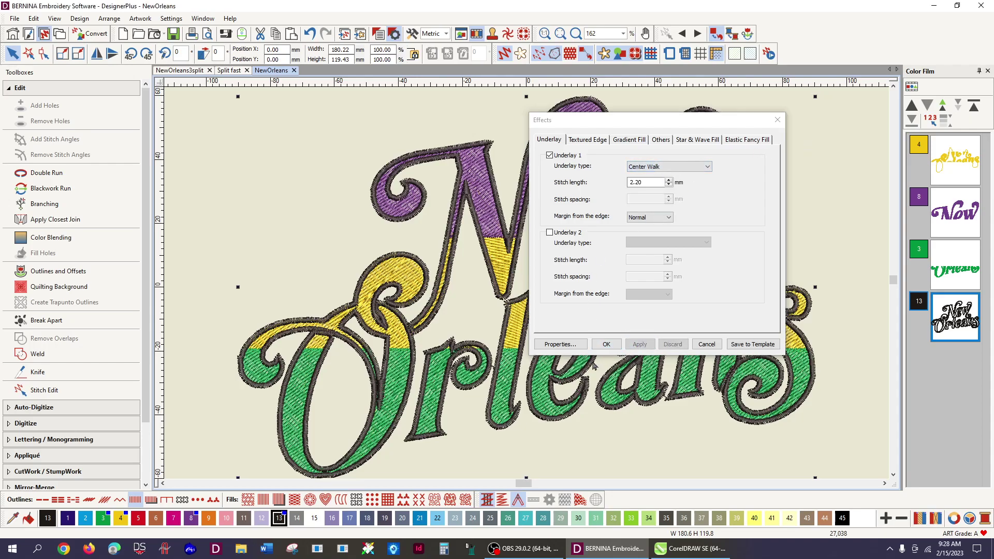
pyautogui.click(606, 344)
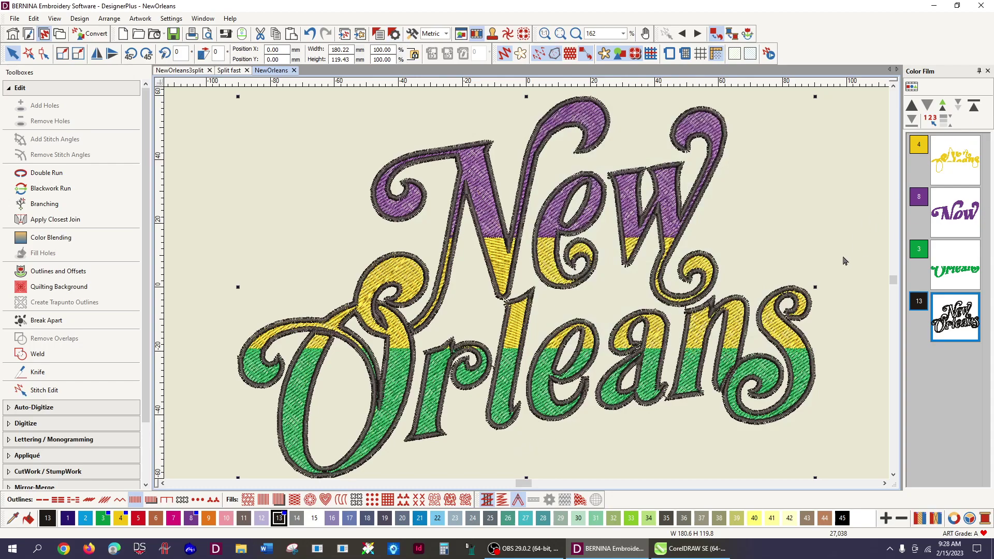
pyautogui.click(871, 253)
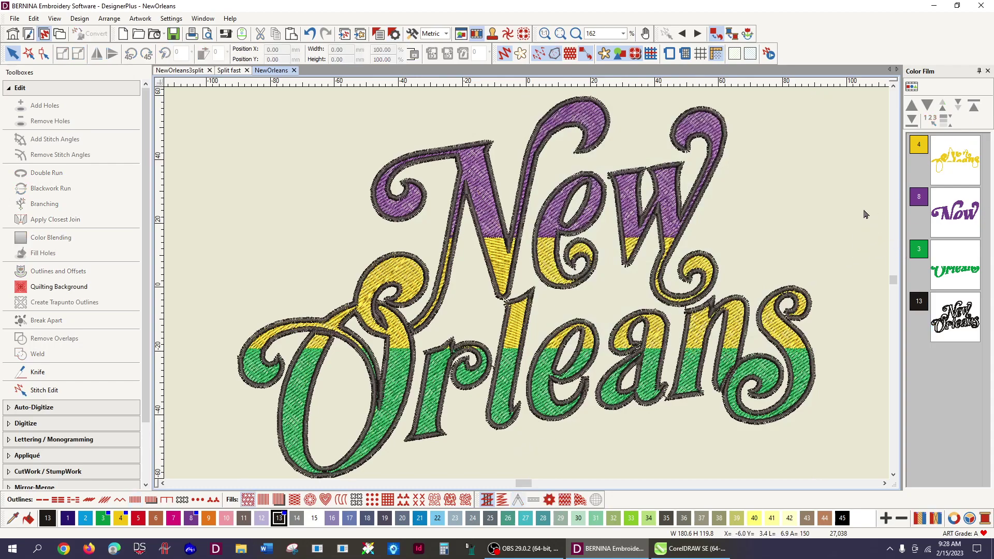
# Step: Check the underlay settings of the gold color 4 lettering in its effects
pyautogui.rightClick(955, 169)
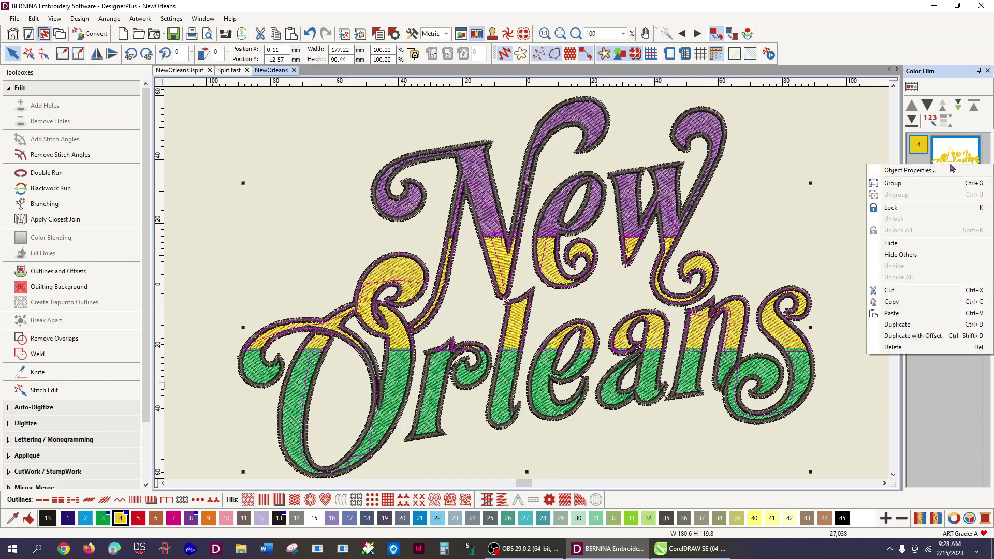
pyautogui.click(927, 184)
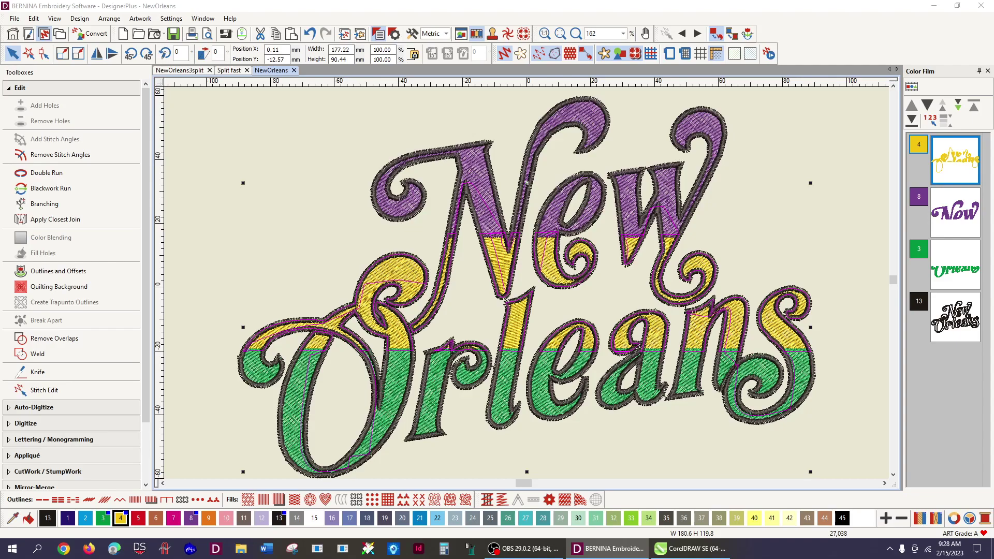
pyautogui.click(393, 34)
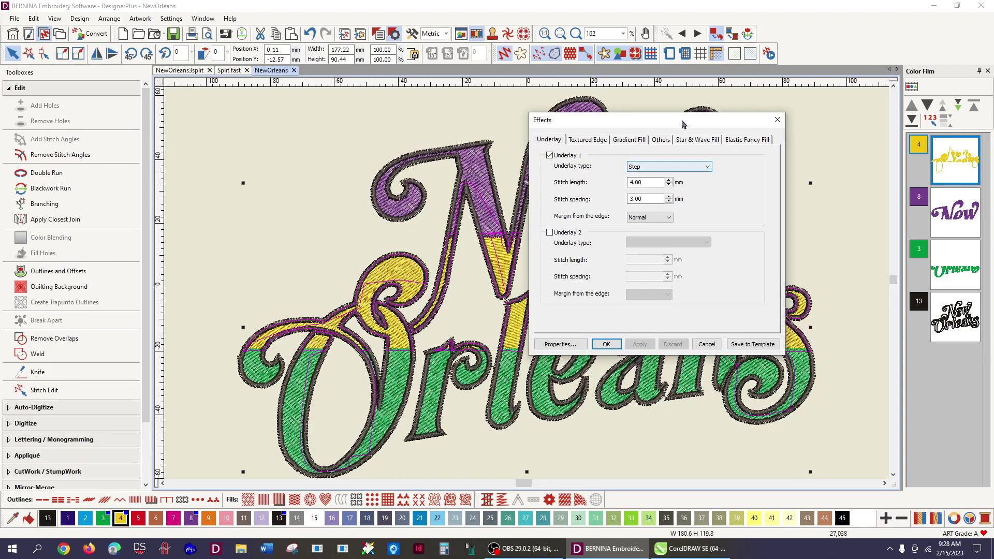
pyautogui.moveTo(684, 121); pyautogui.dragTo(954, 104)
pyautogui.press('Escape')
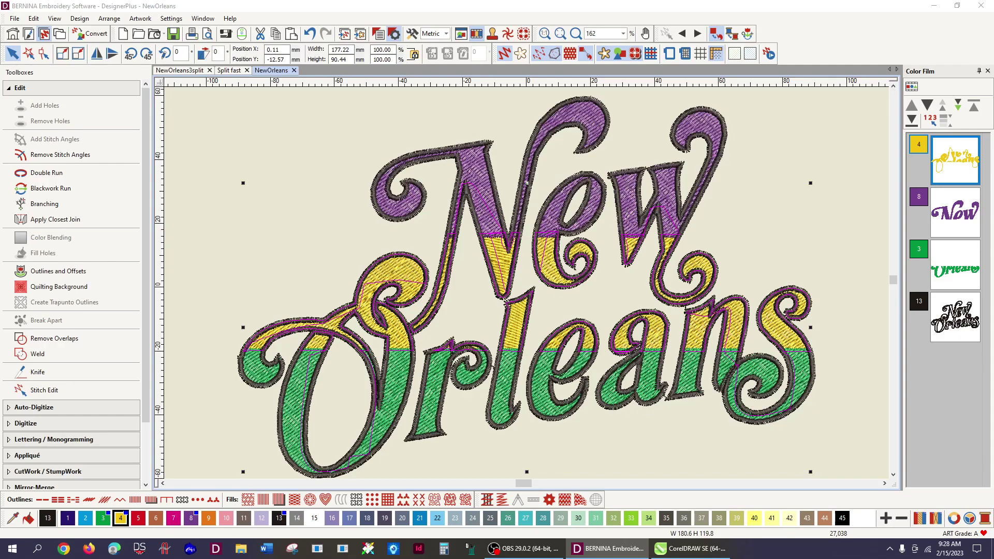
# Step: Adjust the stitch settings of the purple color 8 lettering through its object properties
pyautogui.click(965, 220)
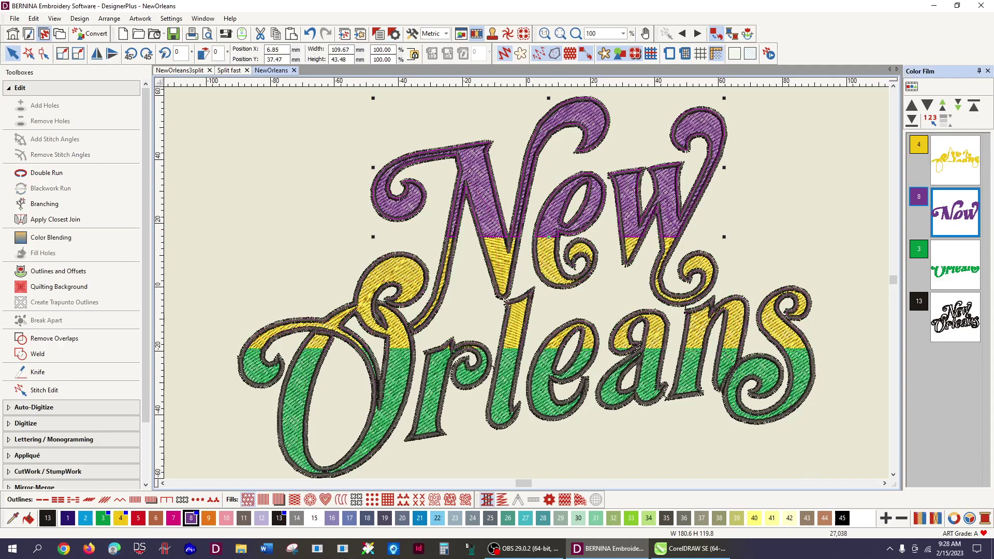
pyautogui.rightClick(938, 217)
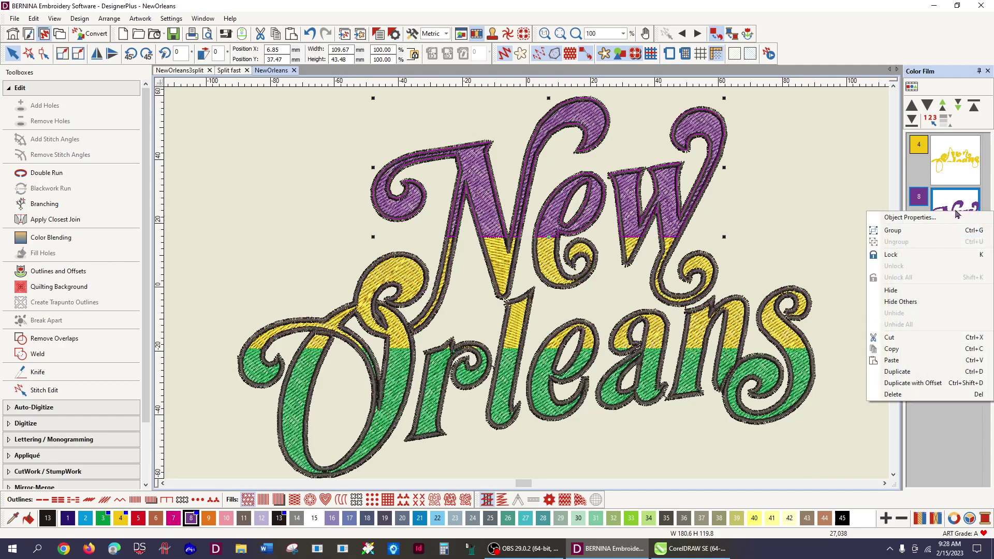
pyautogui.click(923, 222)
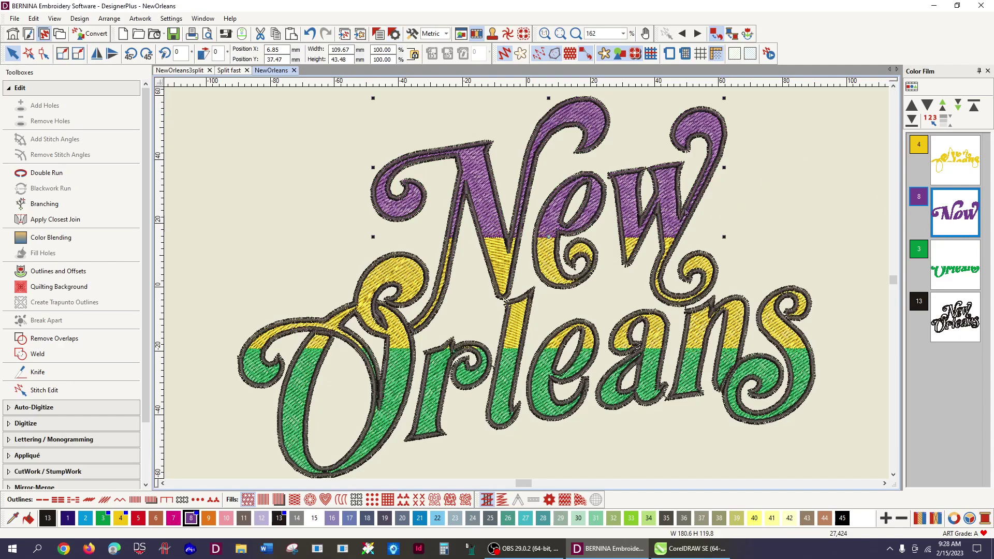
pyautogui.click(683, 232)
pyautogui.moveTo(683, 232); pyautogui.dragTo(686, 251)
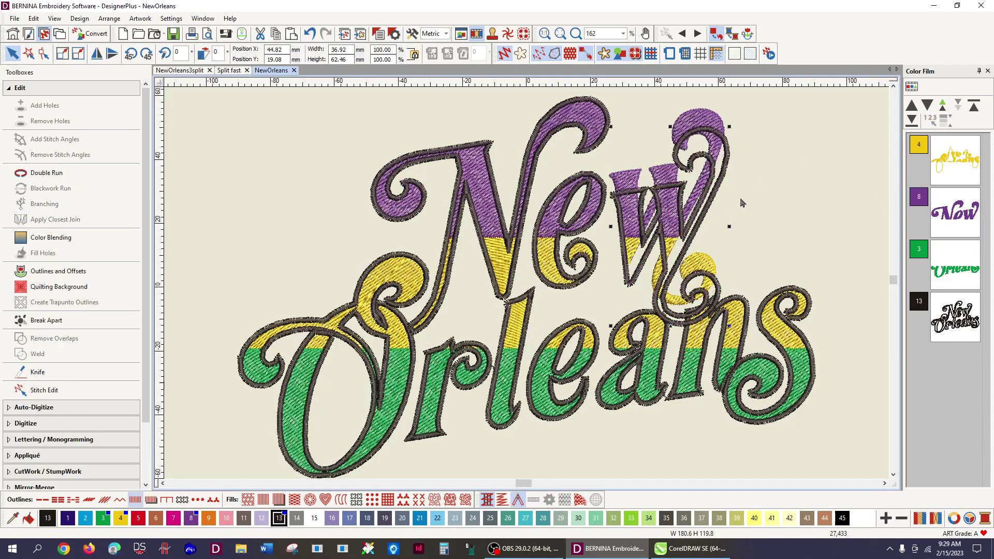
pyautogui.hotkey('ctrl', 'z')
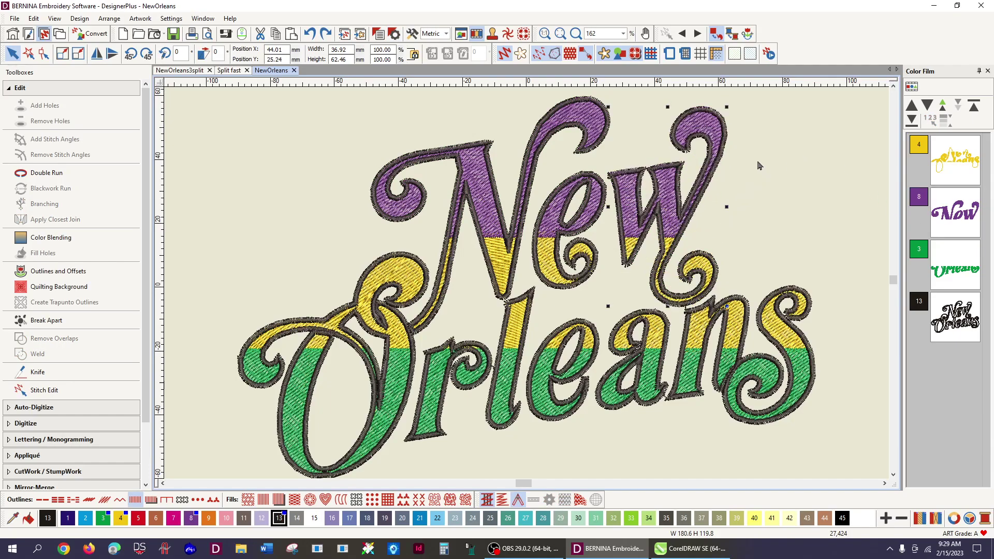
pyautogui.click(810, 156)
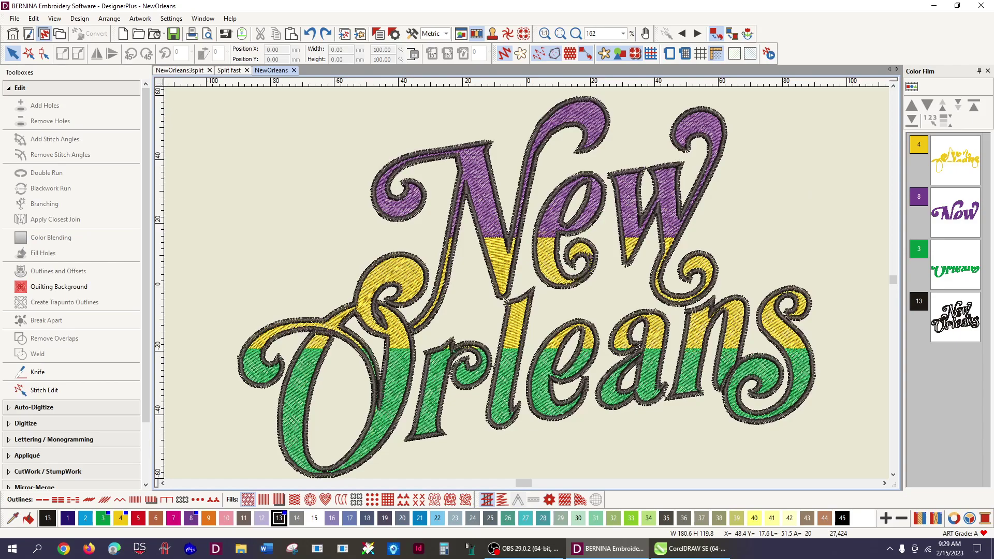
# Step: Adjust the stitch settings of the green color 3 lettering through its object properties and deselect it
pyautogui.click(957, 271)
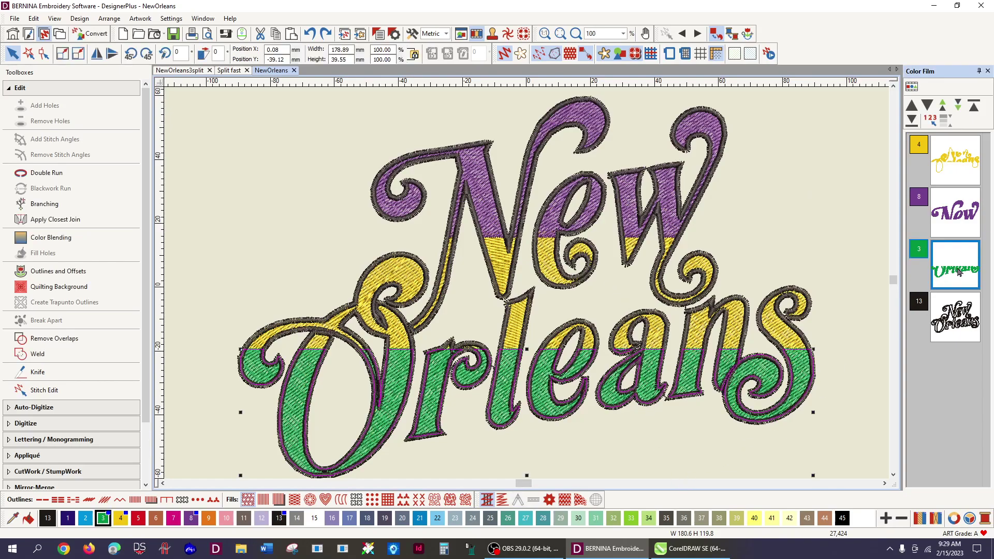
pyautogui.rightClick(959, 272)
pyautogui.click(918, 278)
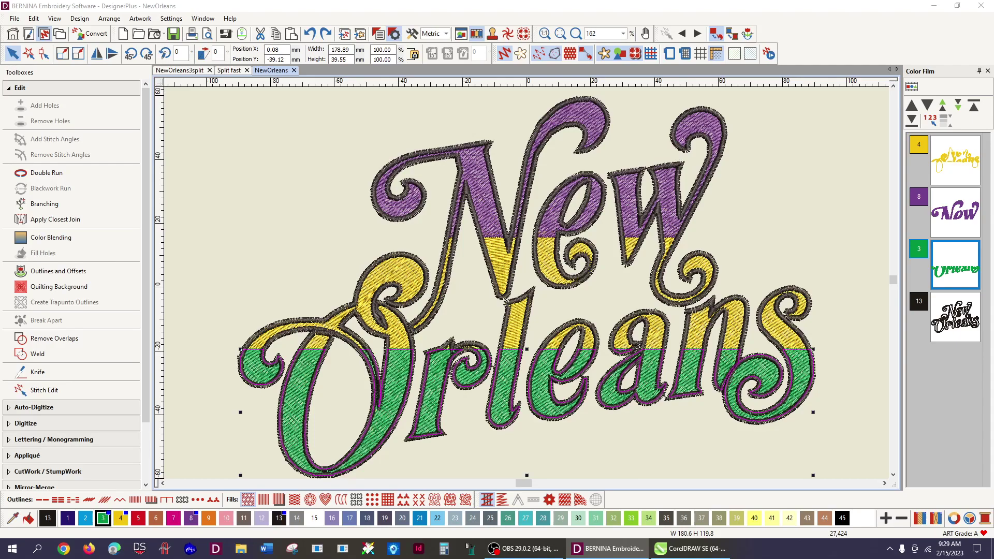
pyautogui.hotkey('ctrl', 'y')
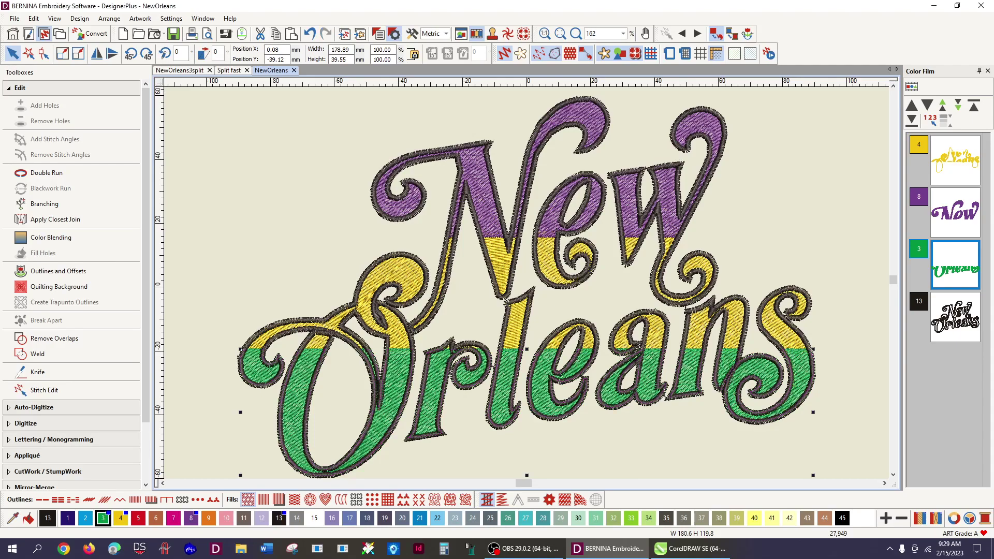
pyautogui.click(878, 402)
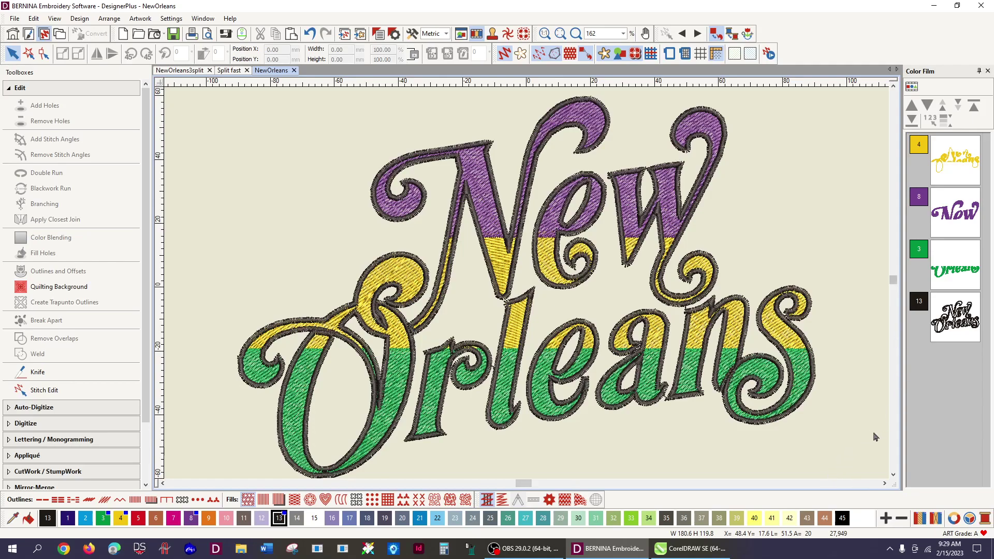
pyautogui.press('1')
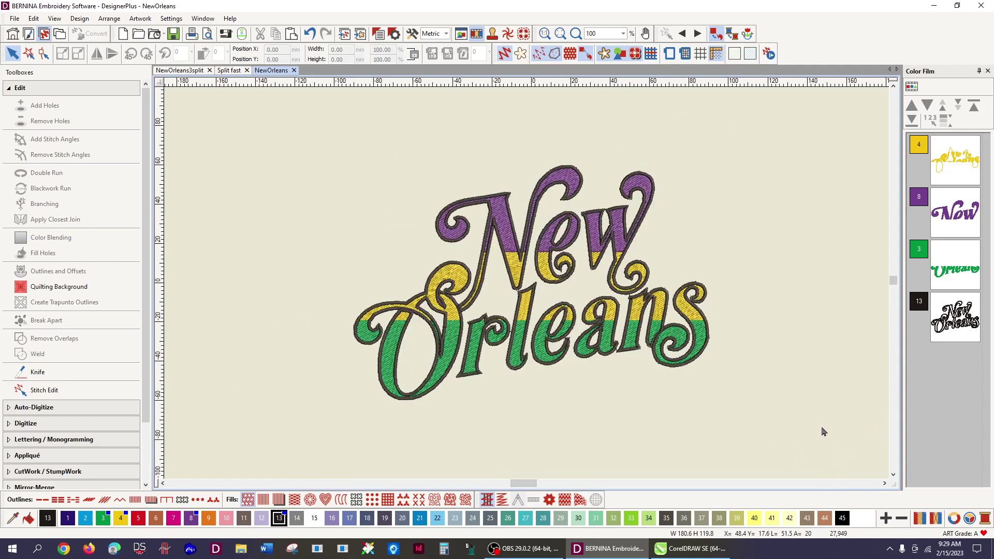